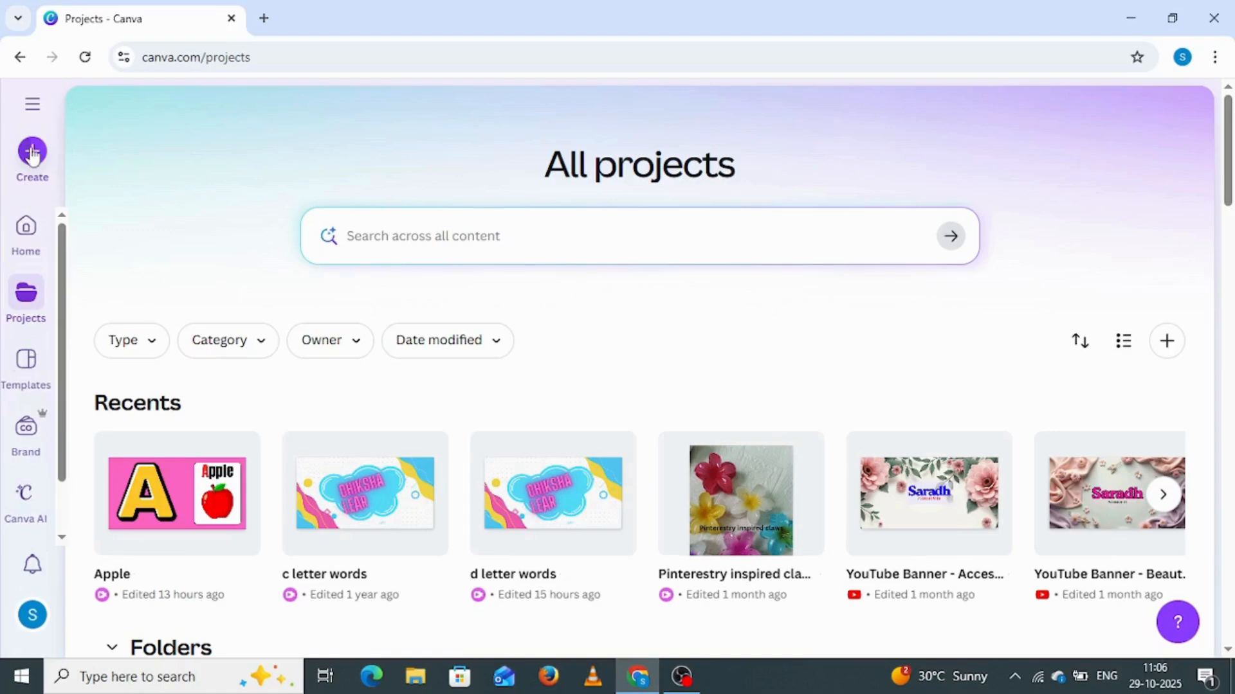
Create a landscape 1920 × 1080 px video design and fill its blank page background with pink
{"action": "left_click", "coordinate": [32, 153]}
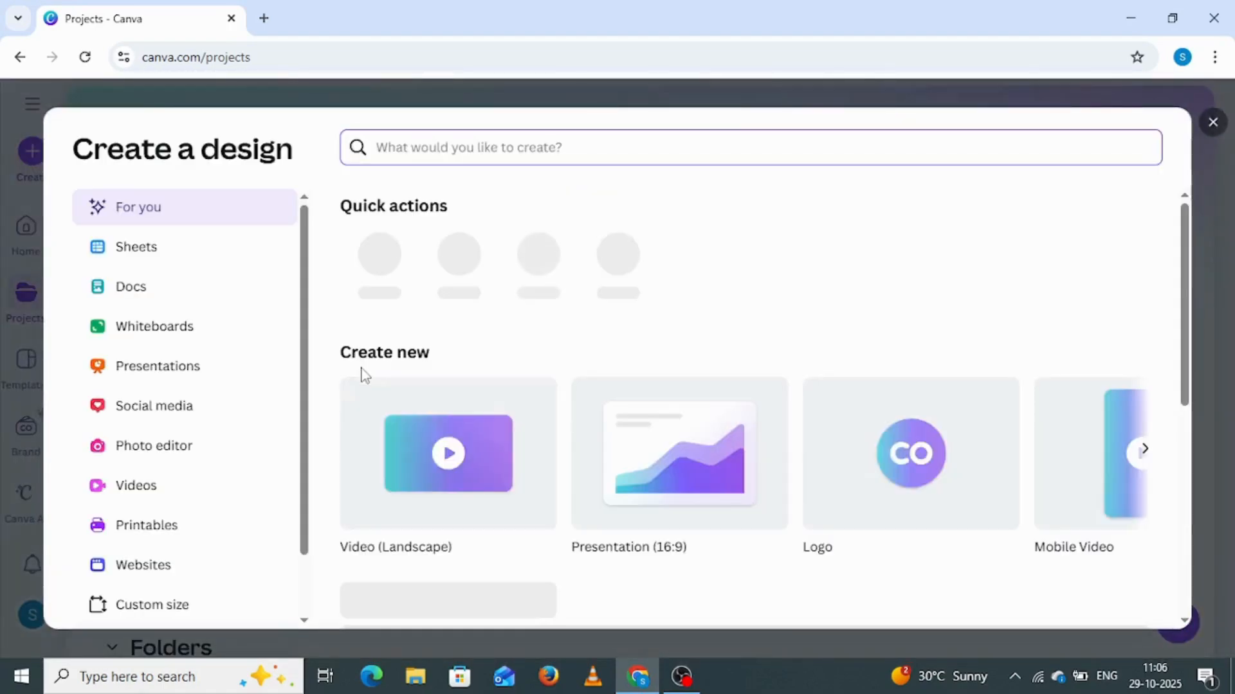
{"action": "left_click", "coordinate": [407, 490]}
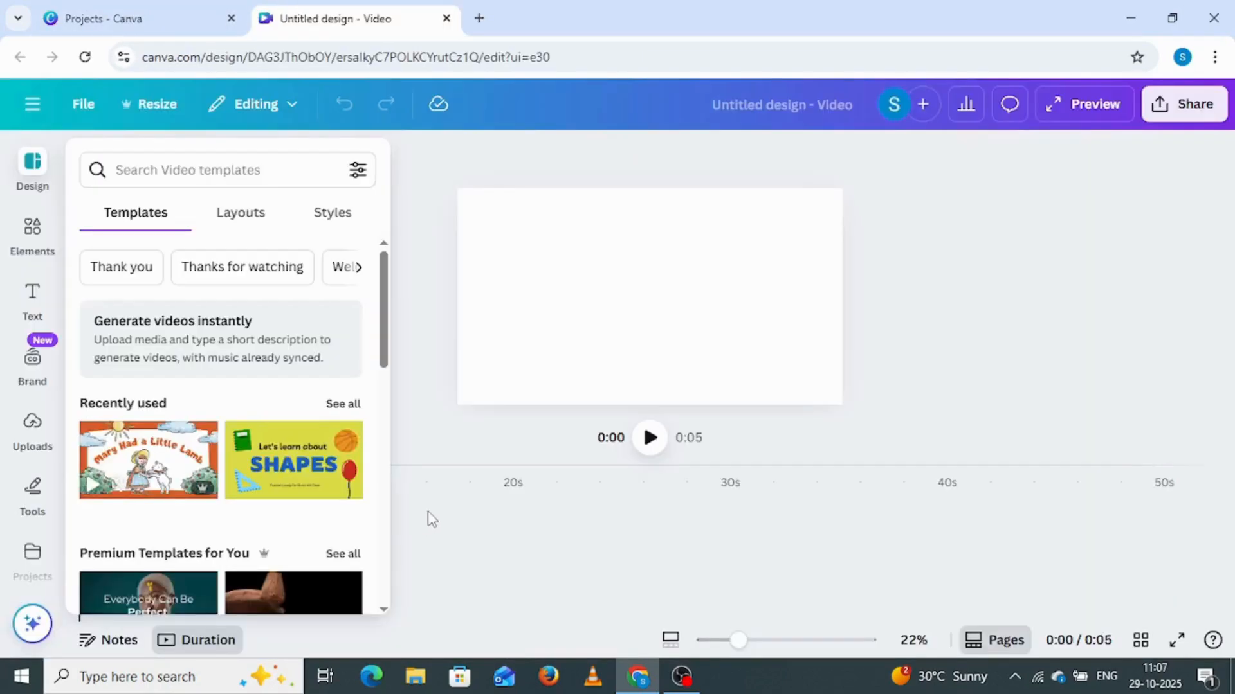
{"action": "left_click", "coordinate": [573, 285]}
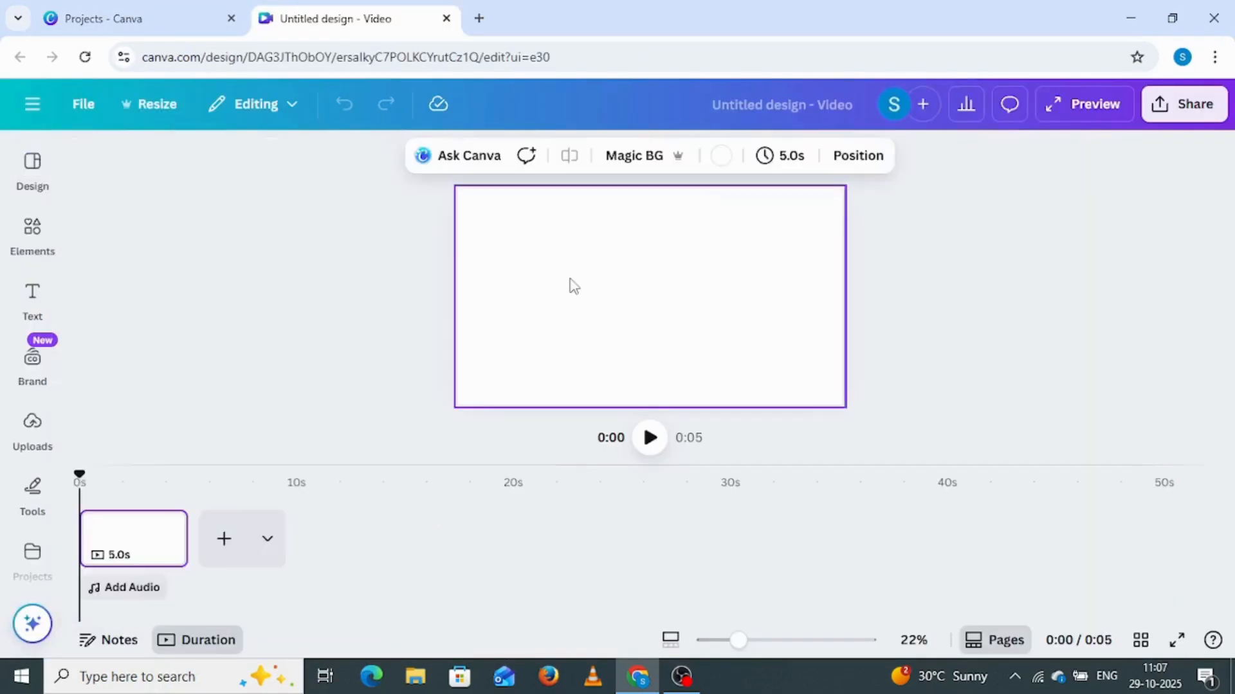
{"action": "left_click", "coordinate": [719, 160]}
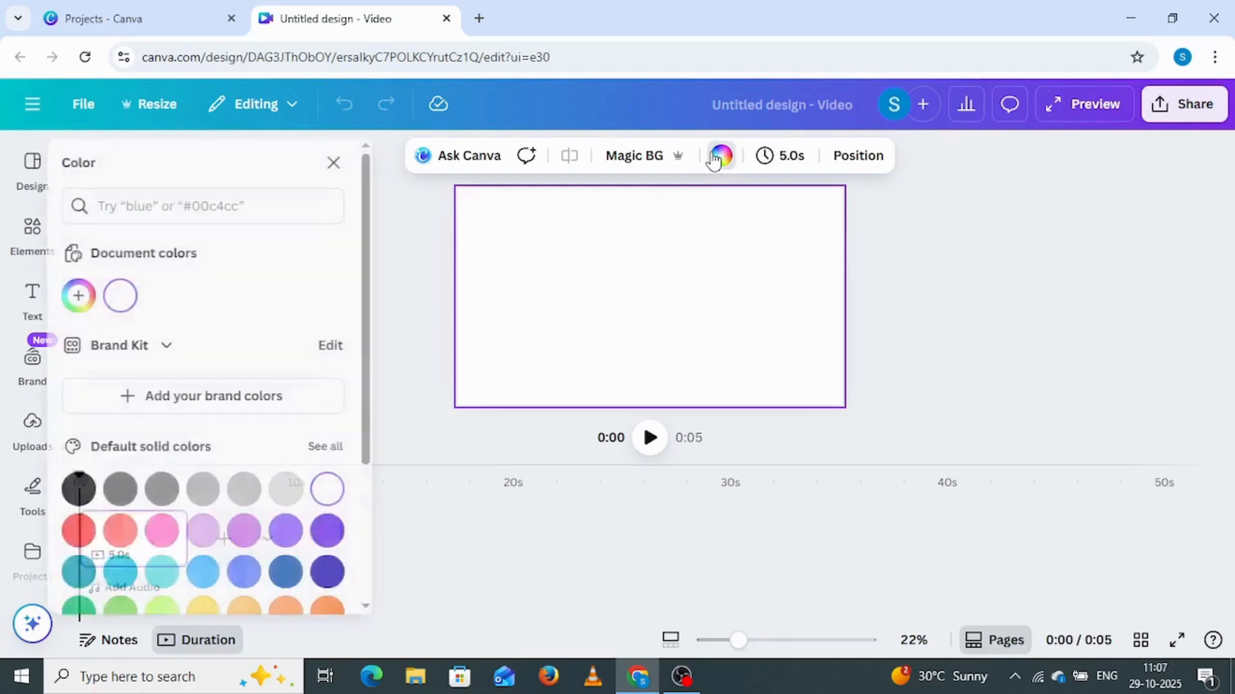
{"action": "left_click", "coordinate": [184, 535]}
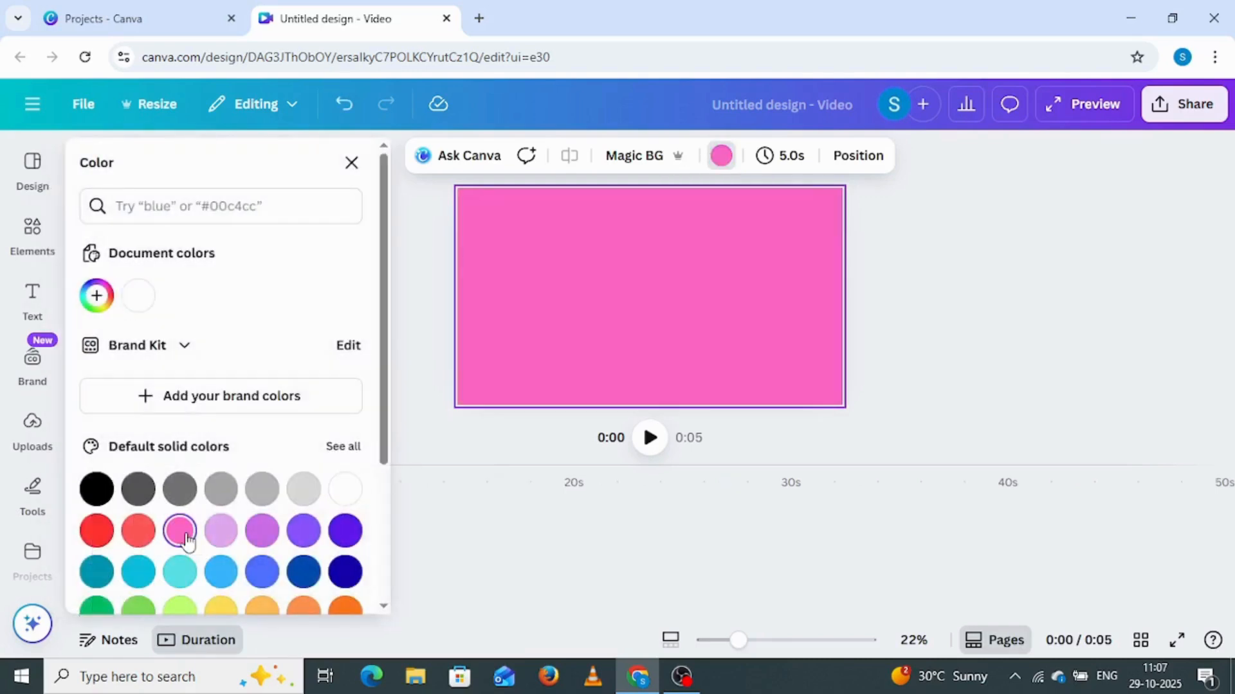
Search the elements library for "letter A" and limit the results to graphics
{"action": "left_click", "coordinate": [36, 236]}
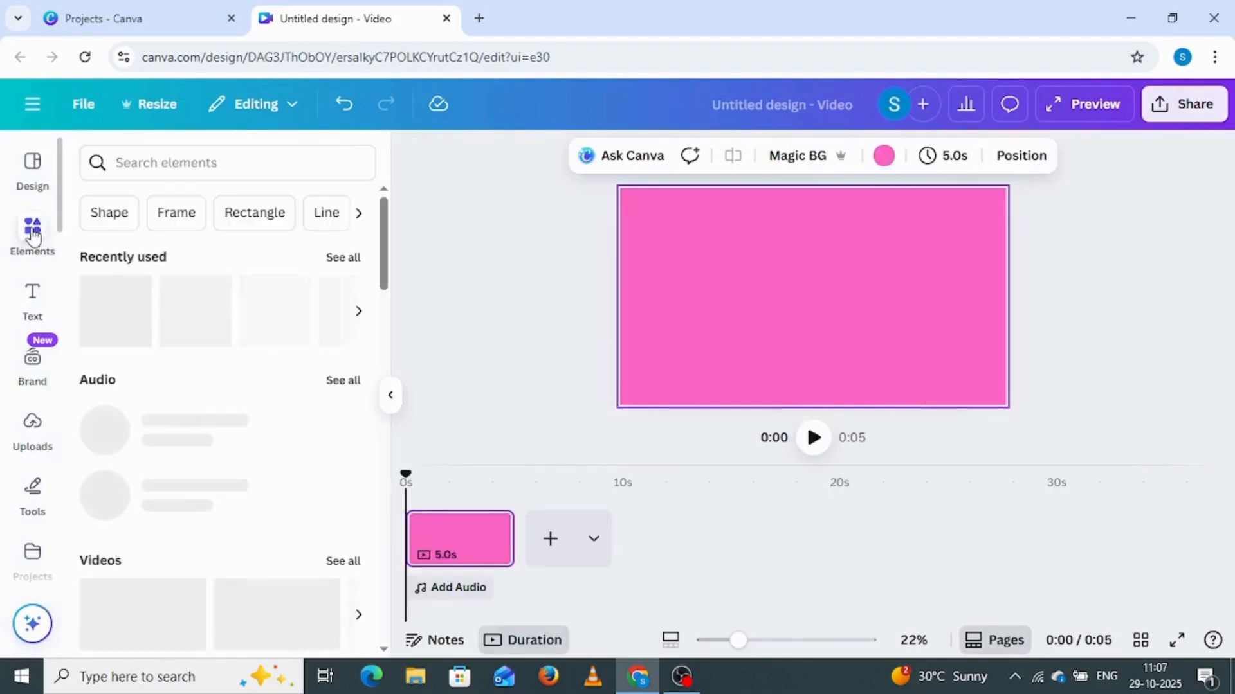
{"action": "left_click", "coordinate": [135, 162]}
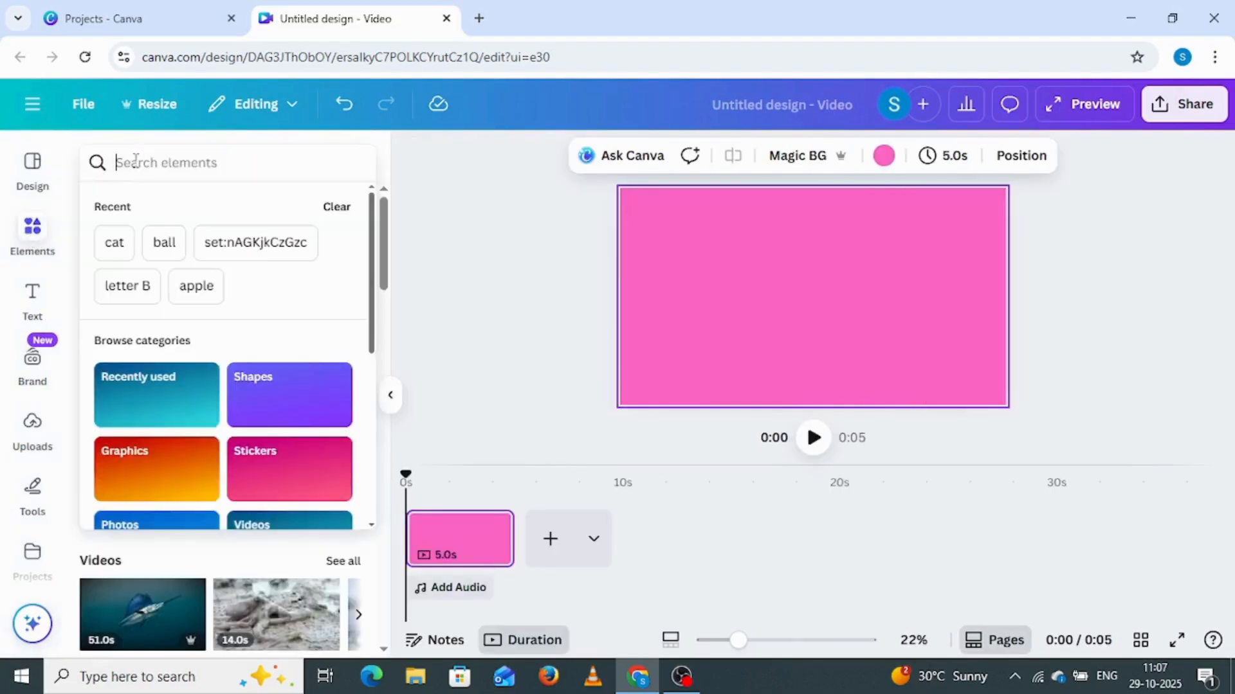
{"action": "type", "text": "letter"}
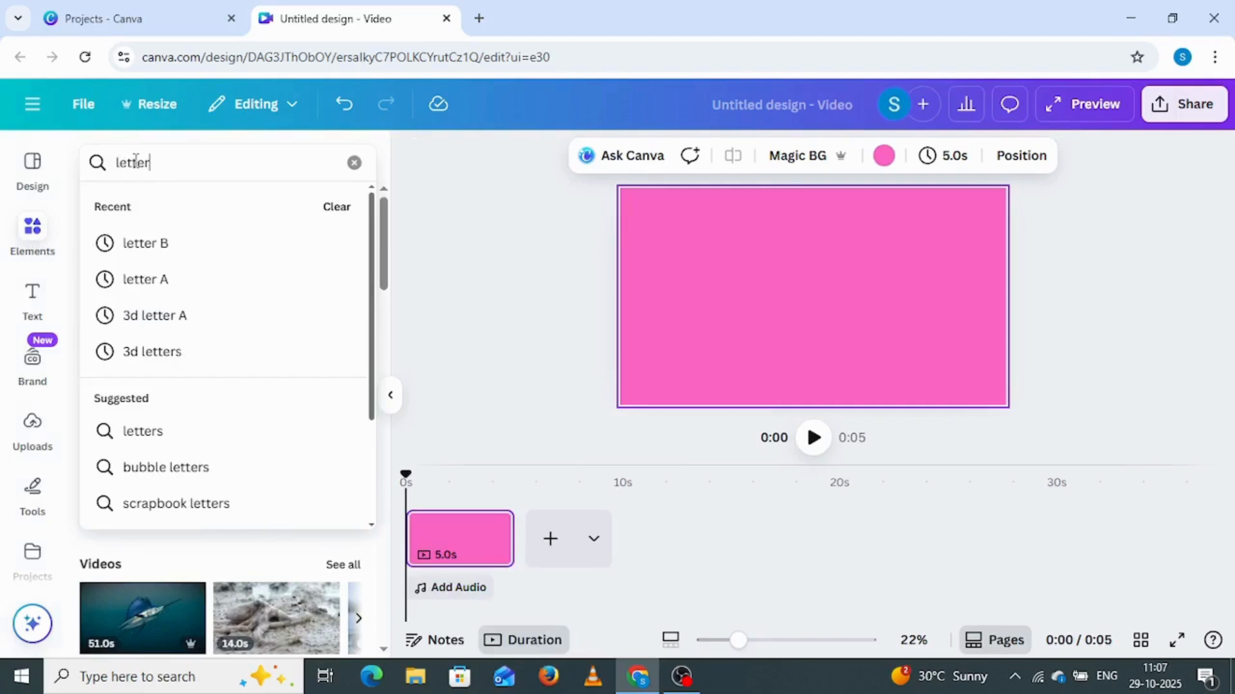
{"action": "left_click", "coordinate": [157, 283]}
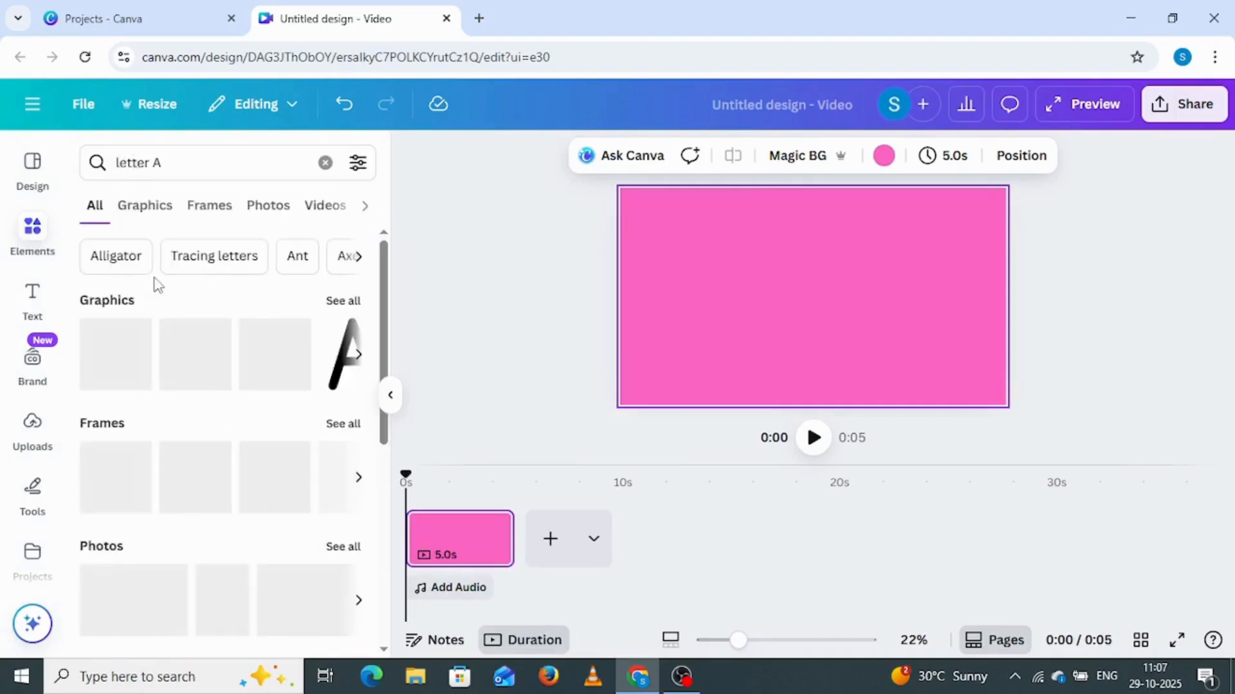
{"action": "left_click", "coordinate": [145, 212]}
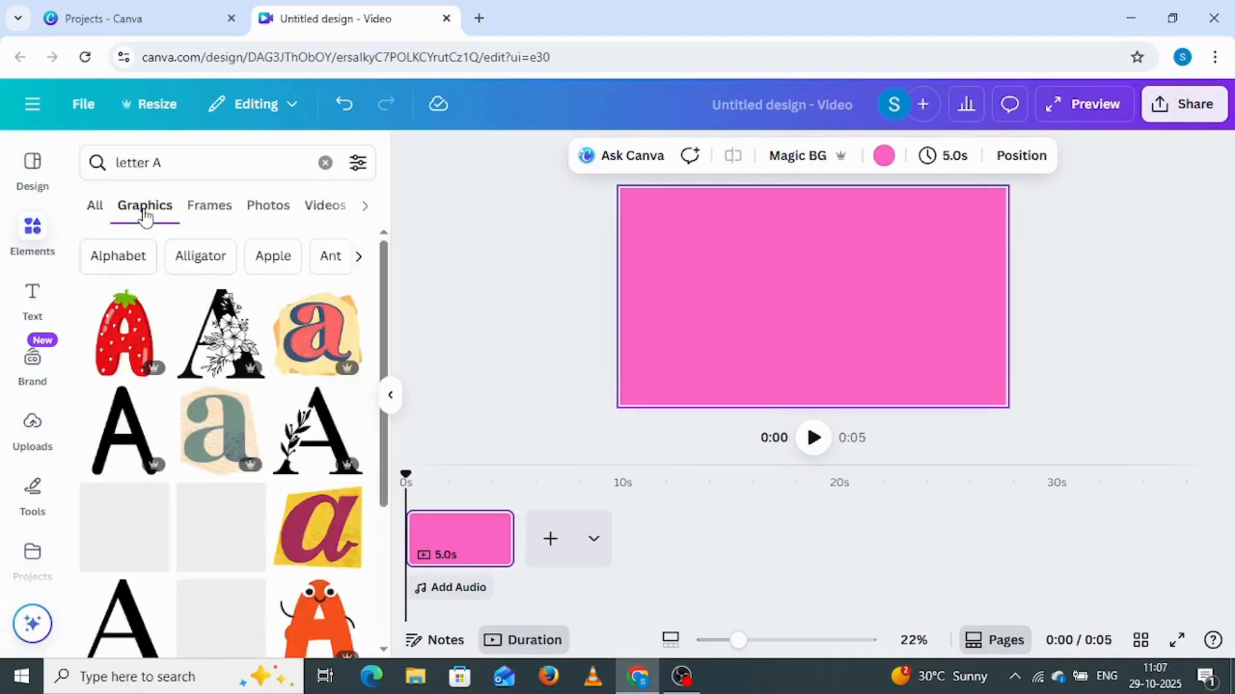
Add the yellow letter A graphic with the thick black outline, enlarge it and place it on the left half of the page
{"action": "scroll", "coordinate": [237, 464], "scroll_direction": "down", "scroll_amount": 10}
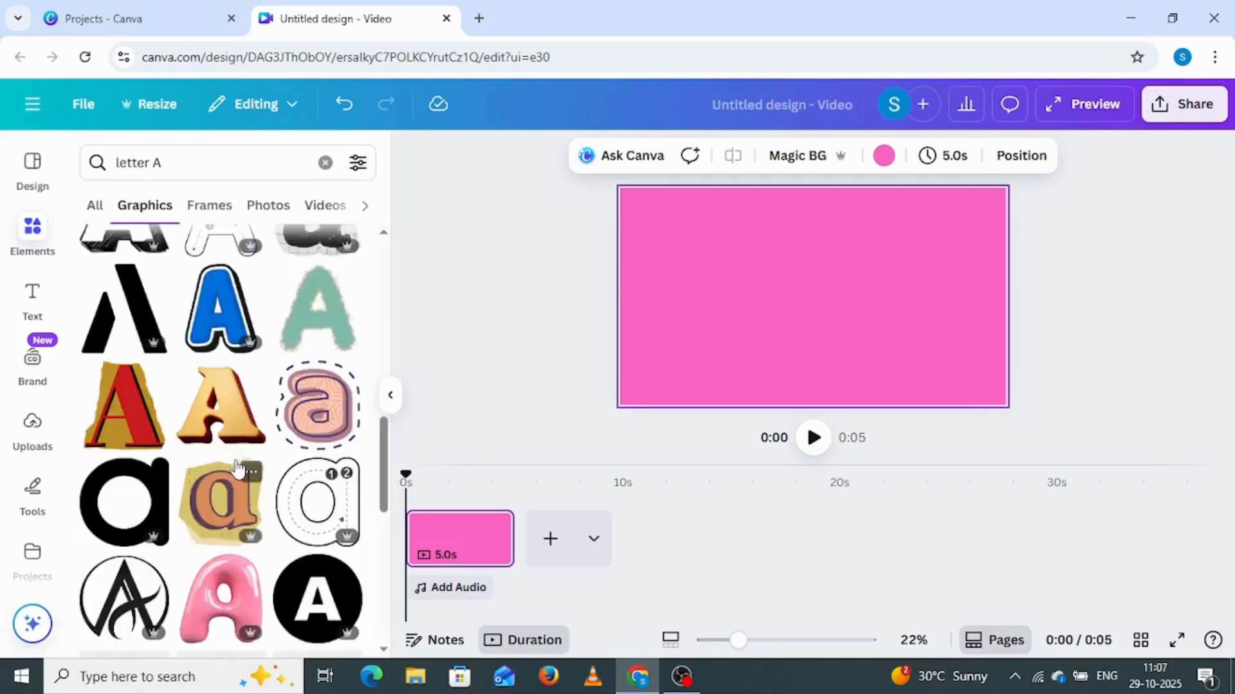
{"action": "scroll", "coordinate": [236, 466], "scroll_direction": "down", "scroll_amount": 4}
{"action": "scroll", "coordinate": [238, 469], "scroll_direction": "down", "scroll_amount": 8}
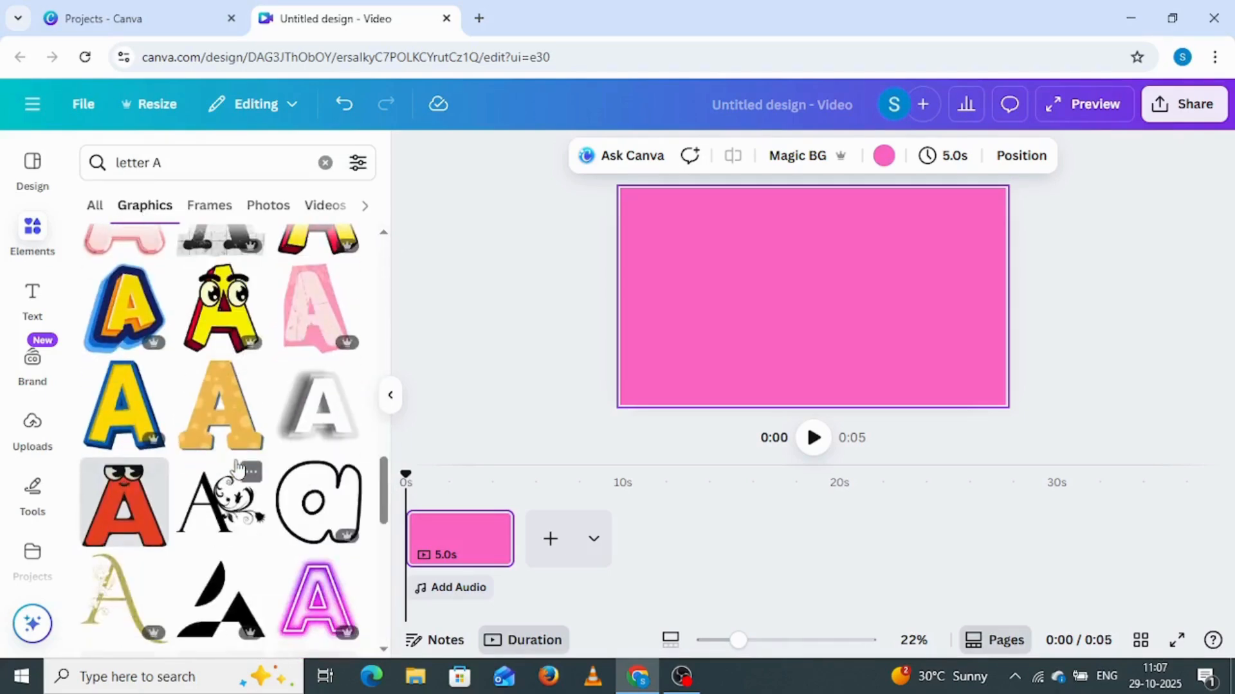
{"action": "scroll", "coordinate": [241, 470], "scroll_direction": "down", "scroll_amount": 7}
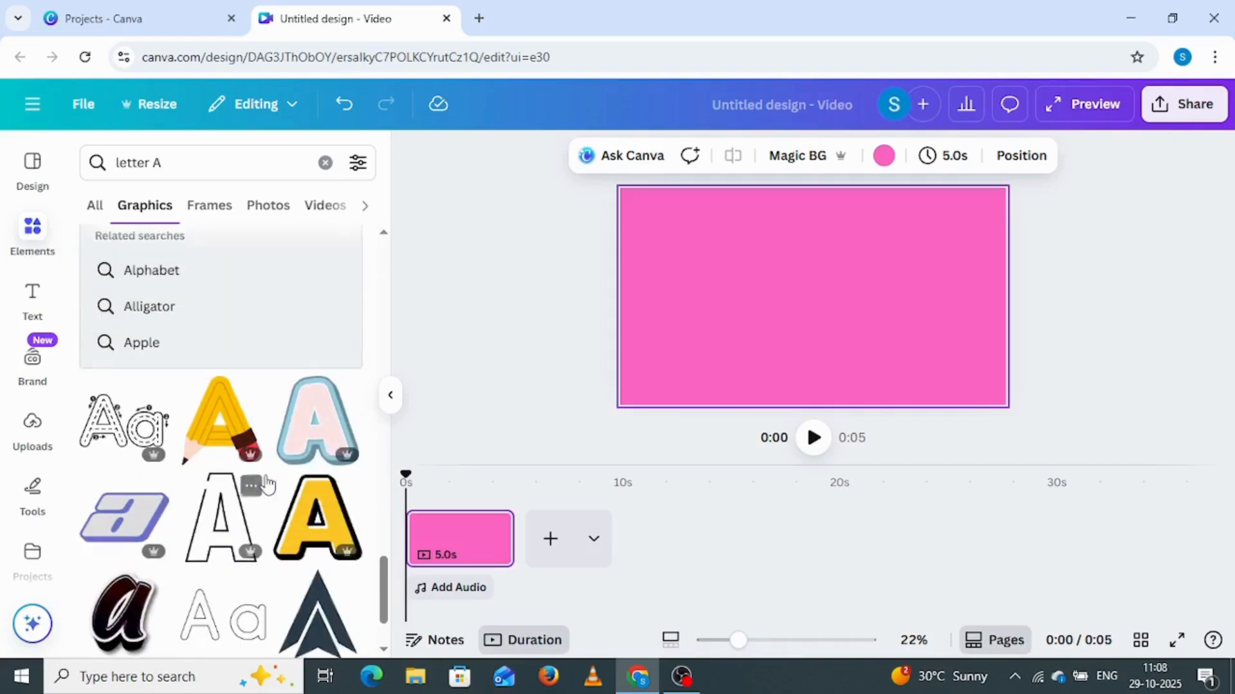
{"action": "left_click", "coordinate": [321, 527]}
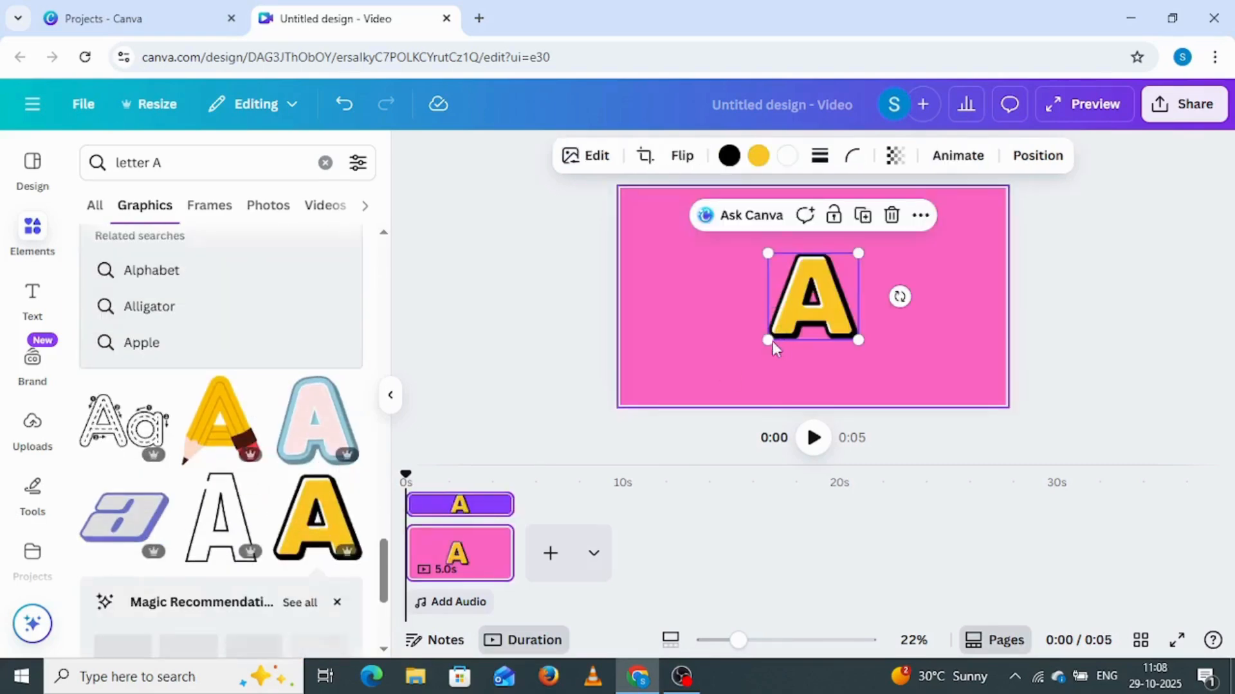
{"action": "left_click_drag", "start_coordinate": [768, 340], "coordinate": [675, 398]}
{"action": "left_click_drag", "start_coordinate": [772, 349], "coordinate": [707, 311]}
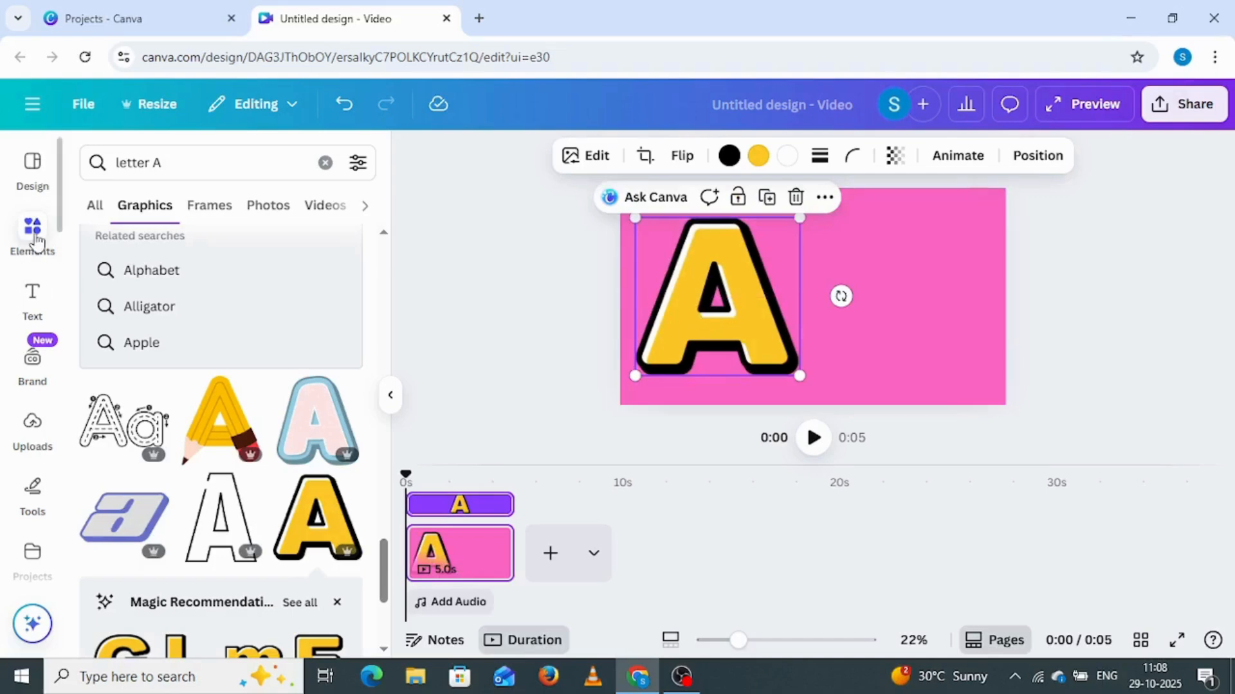
Add a rounded square shape, stretch it into a tall card and place it on the right half of the page
{"action": "left_click", "coordinate": [325, 164]}
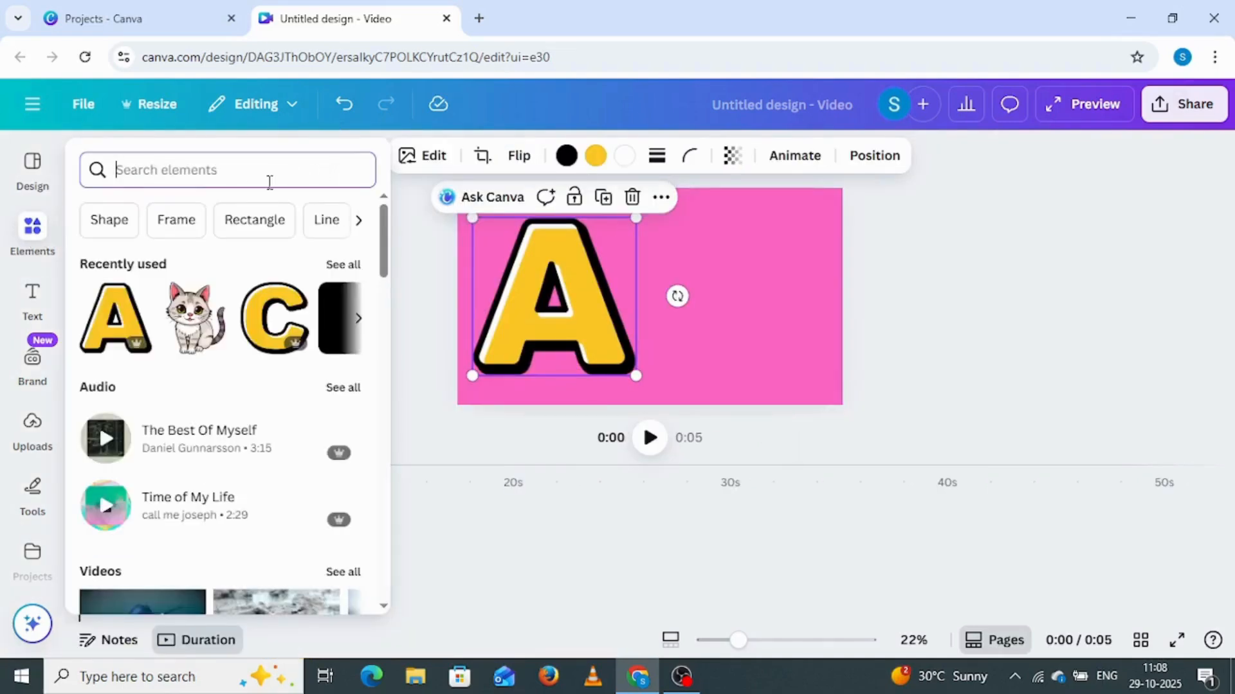
{"action": "left_click", "coordinate": [103, 226]}
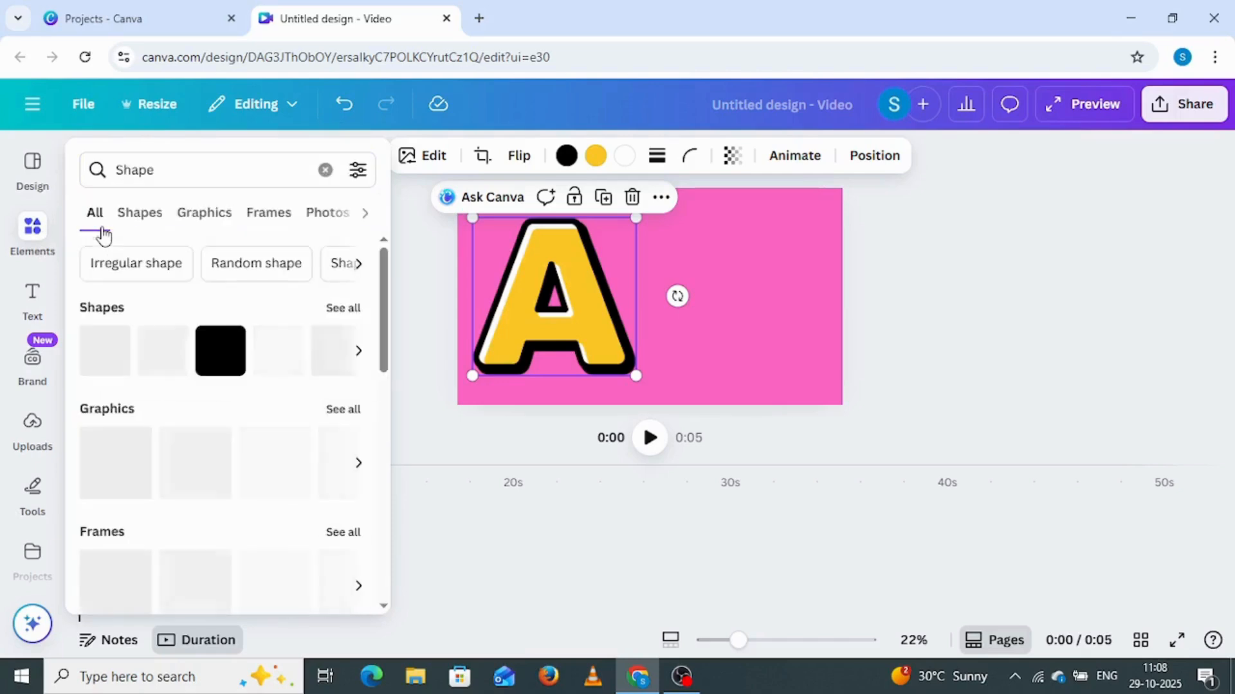
{"action": "left_click", "coordinate": [341, 309]}
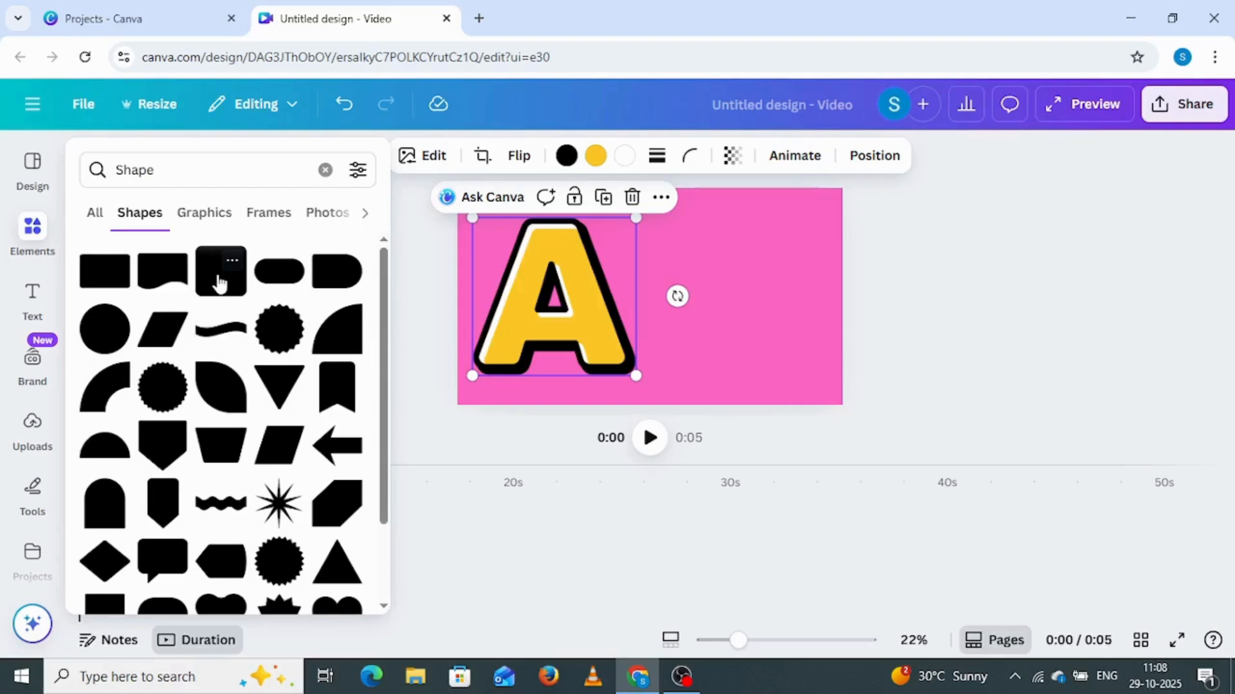
{"action": "left_click", "coordinate": [219, 283]}
{"action": "left_click", "coordinate": [651, 297]}
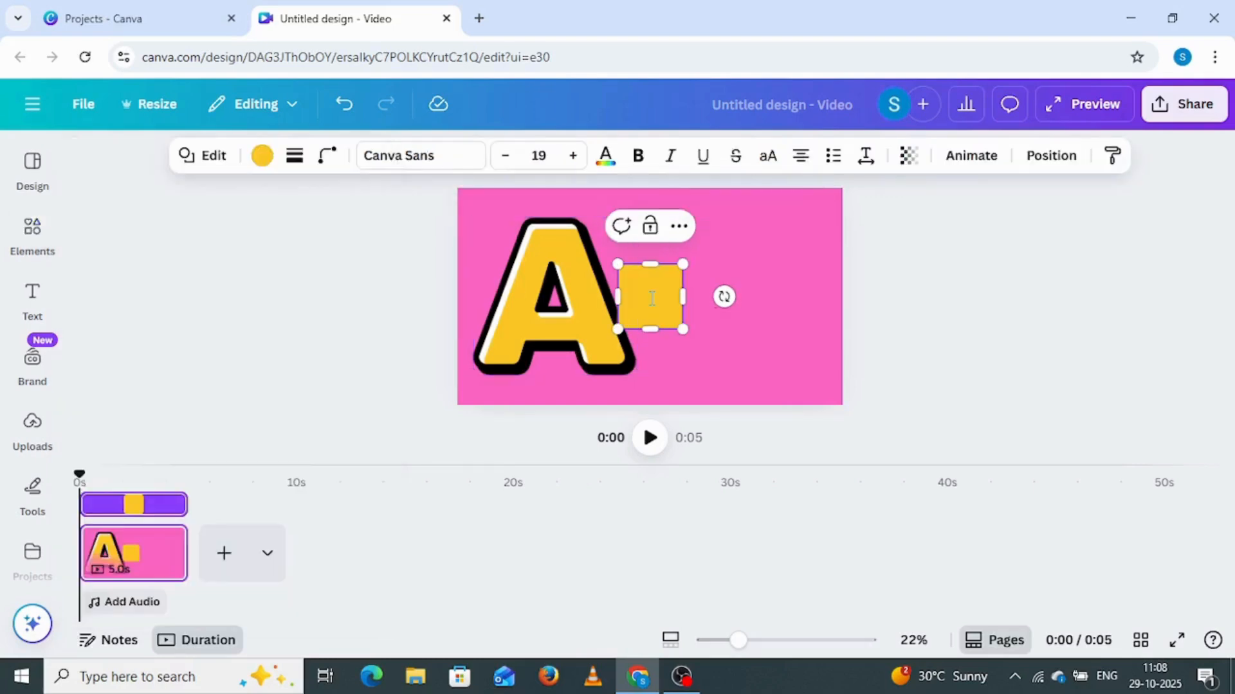
{"action": "left_click_drag", "start_coordinate": [680, 259], "coordinate": [744, 210]}
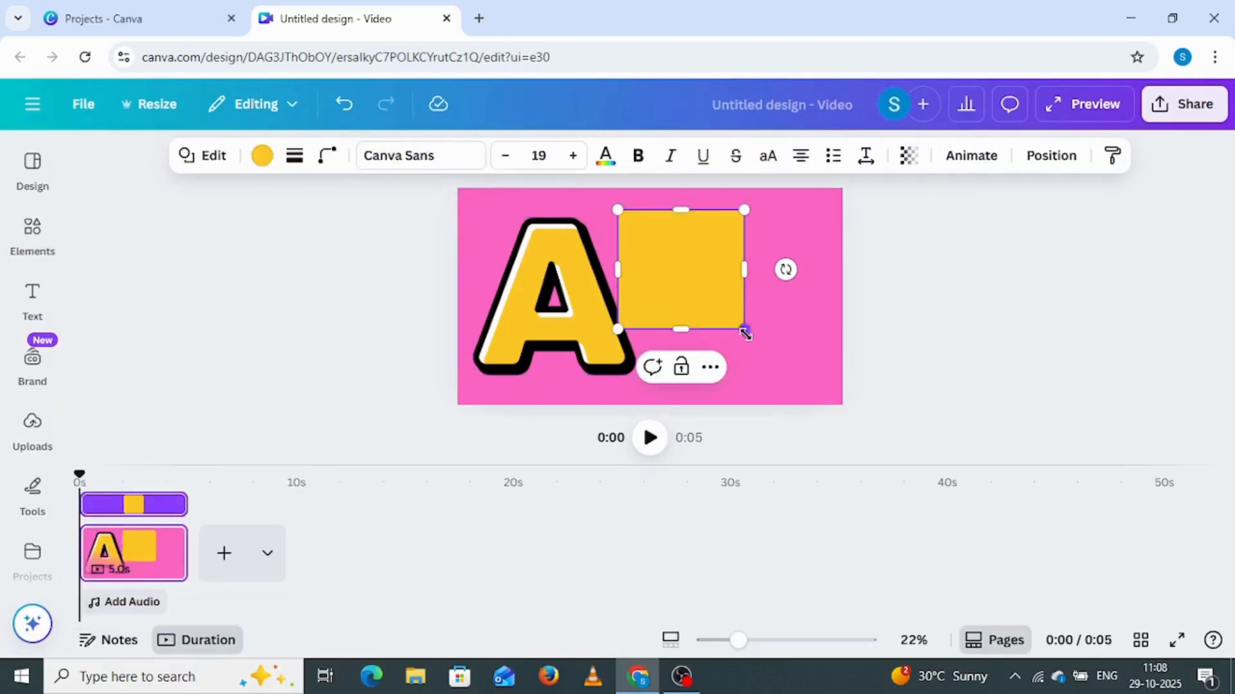
{"action": "left_click_drag", "start_coordinate": [744, 333], "coordinate": [763, 384]}
{"action": "left_click_drag", "start_coordinate": [701, 304], "coordinate": [754, 302]}
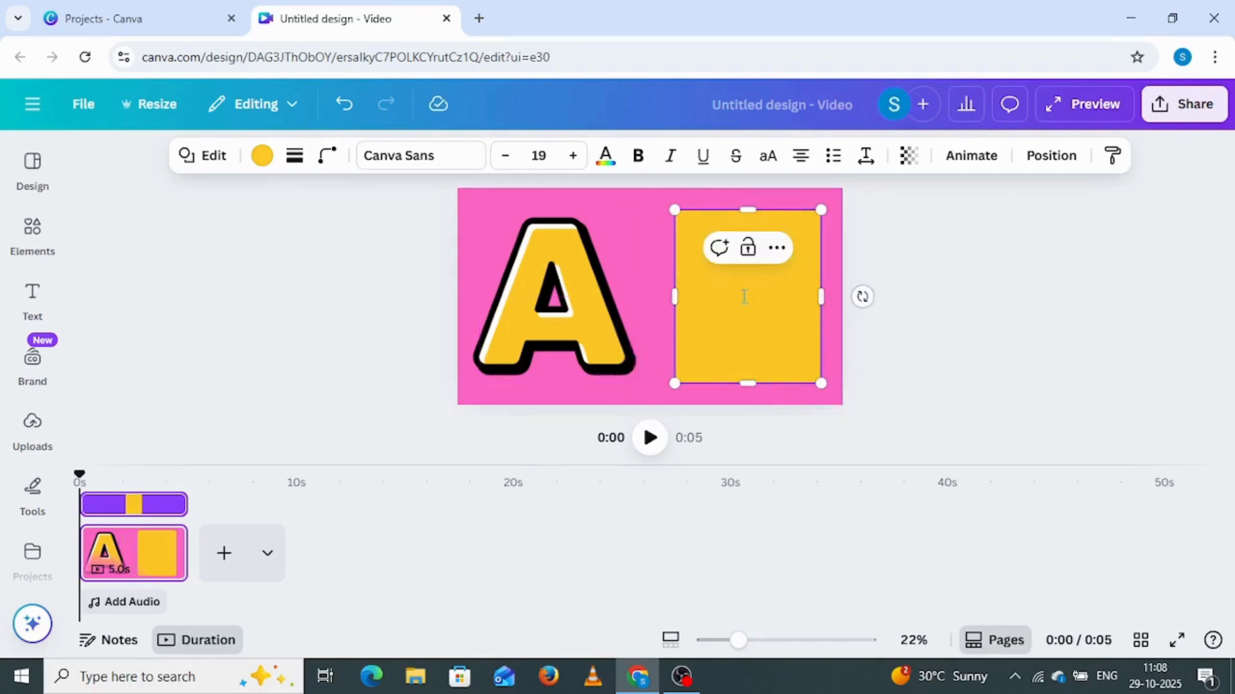
Fill the card shape with white and give it a solid border with a stroke weight of 12
{"action": "left_click", "coordinate": [262, 155]}
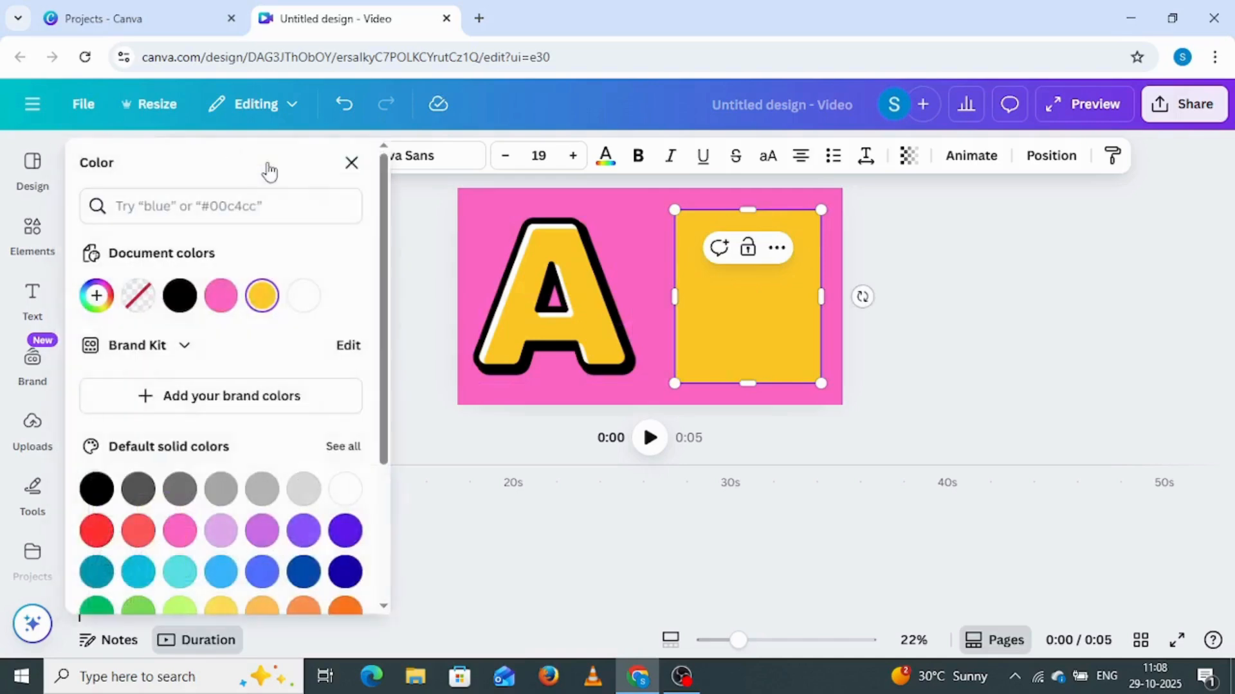
{"action": "left_click", "coordinate": [305, 339]}
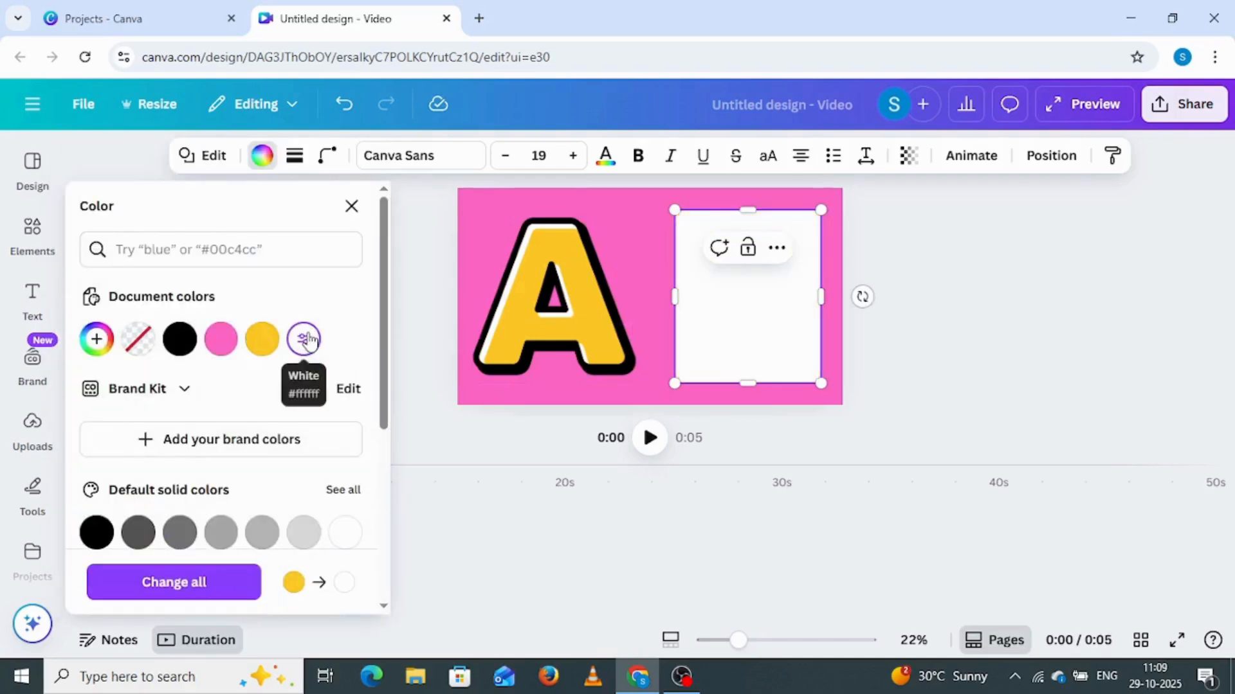
{"action": "left_click", "coordinate": [297, 157]}
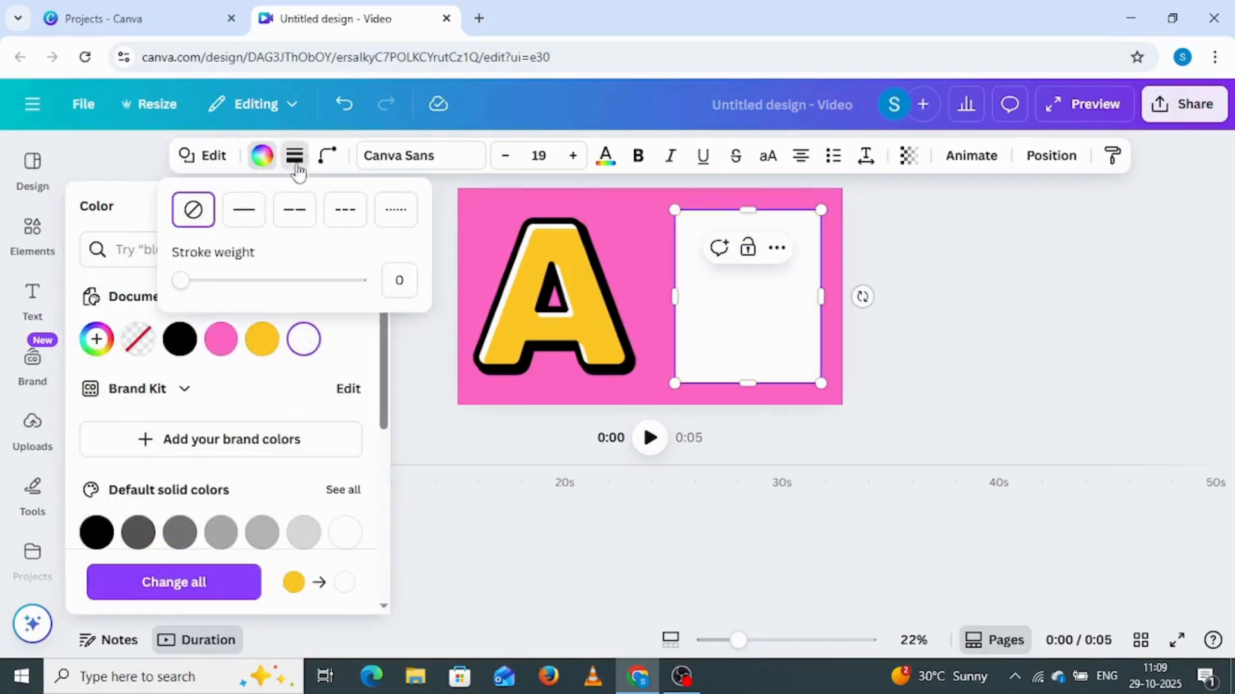
{"action": "left_click", "coordinate": [244, 209]}
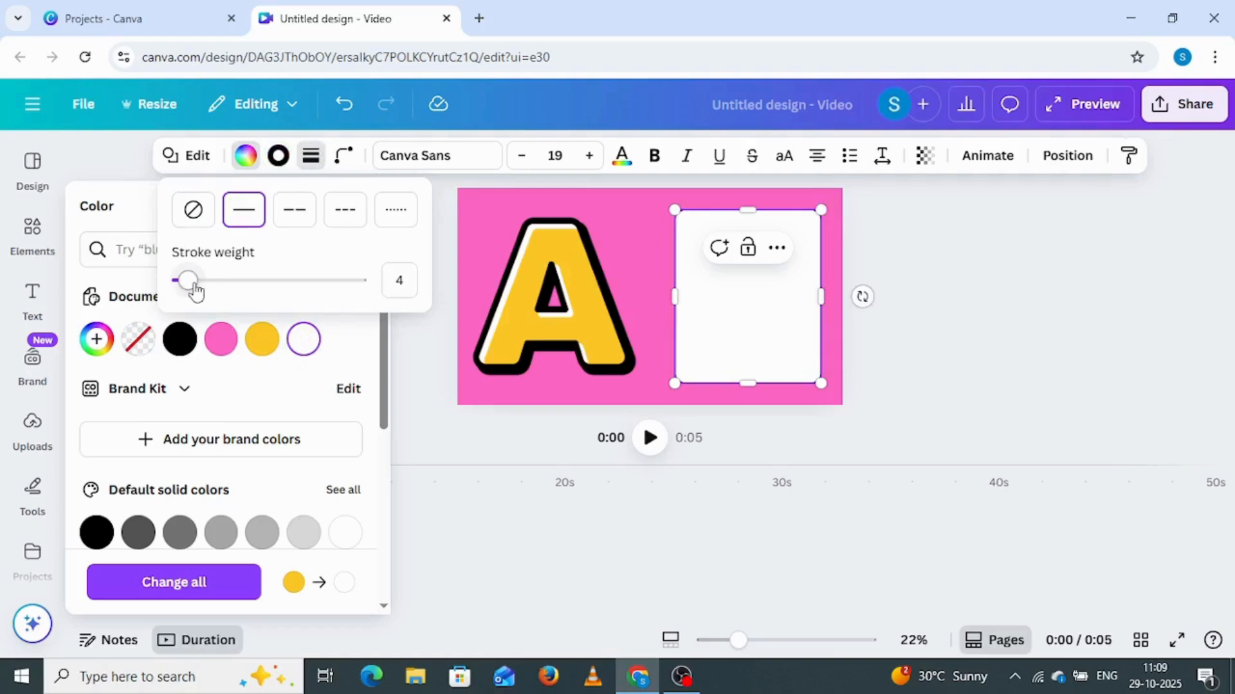
{"action": "left_click_drag", "start_coordinate": [187, 280], "coordinate": [202, 280]}
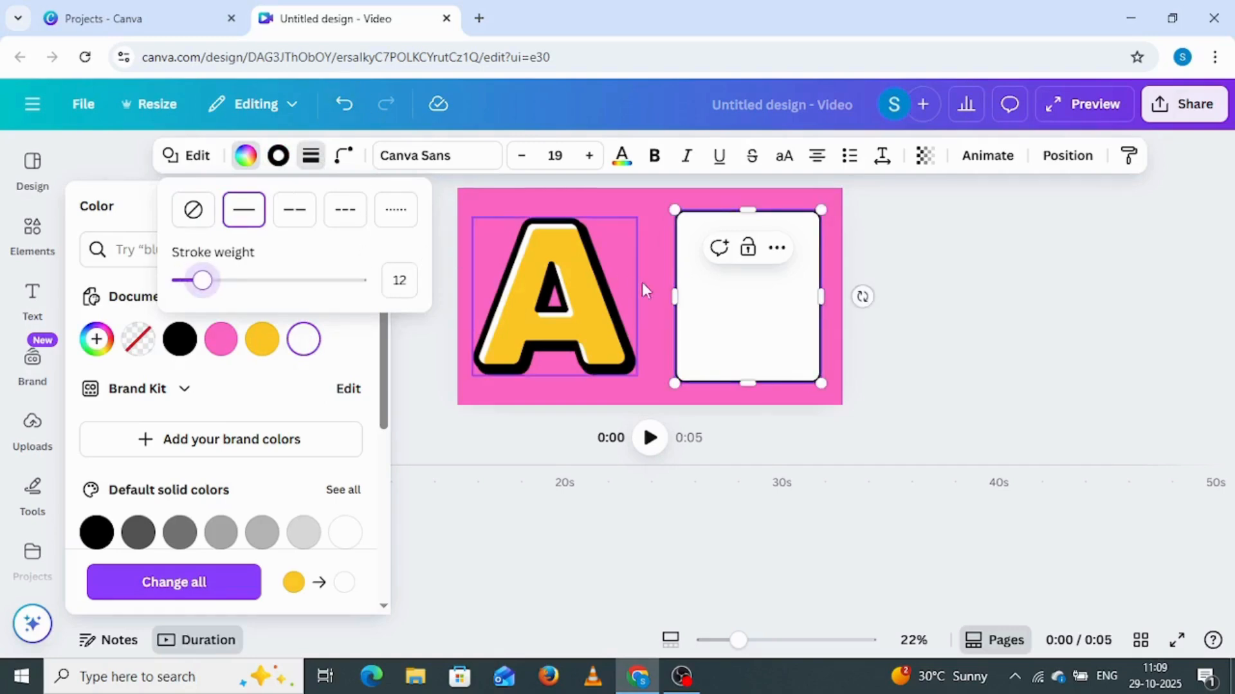
{"action": "left_click", "coordinate": [724, 299]}
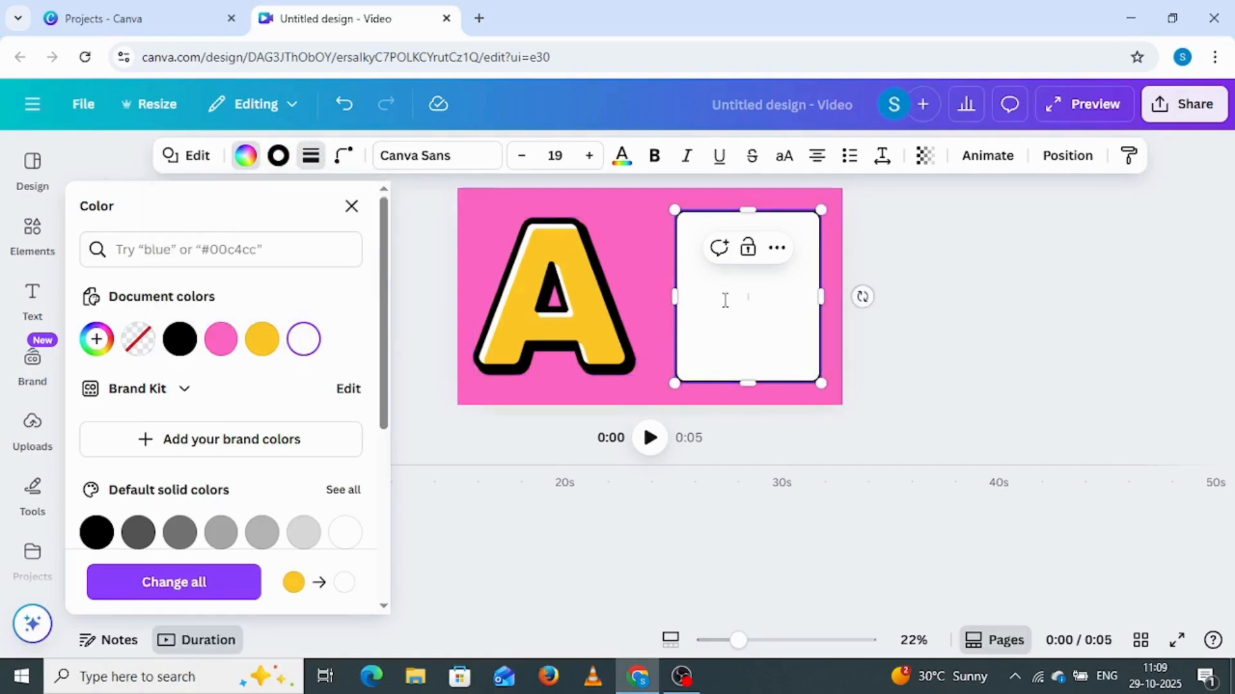
Add a heading text at the top of the white card and make it read "Apple"
{"action": "left_click", "coordinate": [32, 297]}
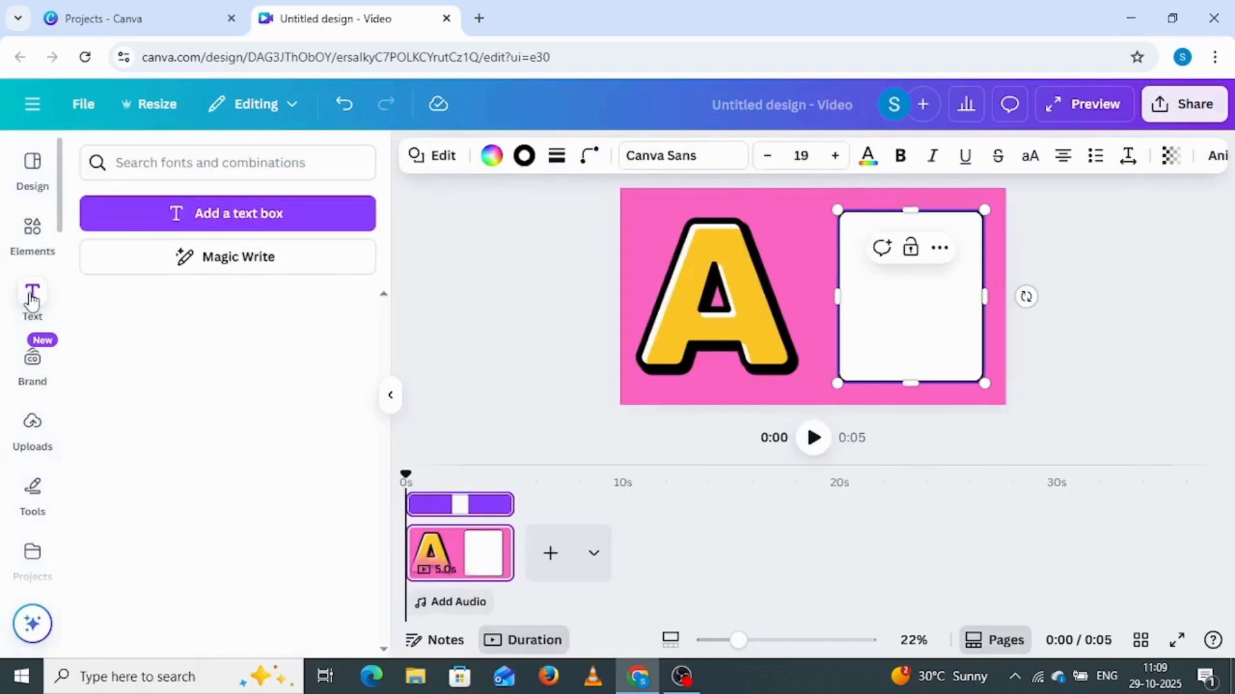
{"action": "left_click", "coordinate": [221, 444]}
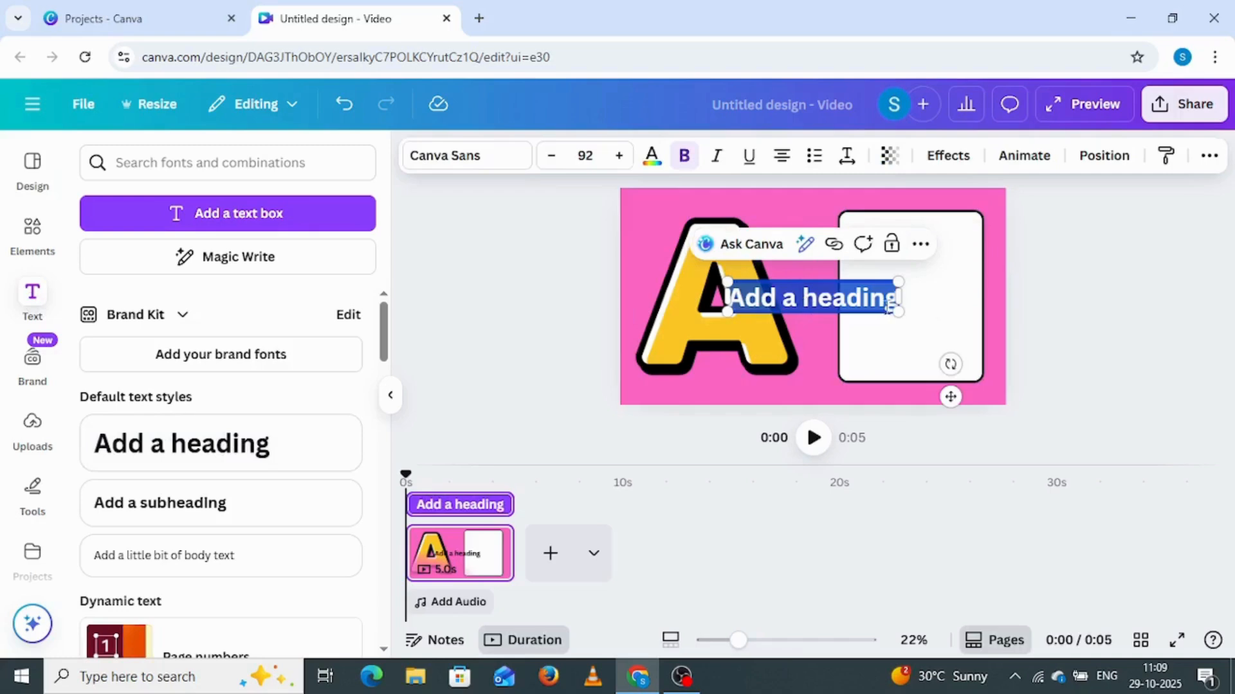
{"action": "left_click", "coordinate": [1059, 296]}
{"action": "left_click", "coordinate": [817, 292]}
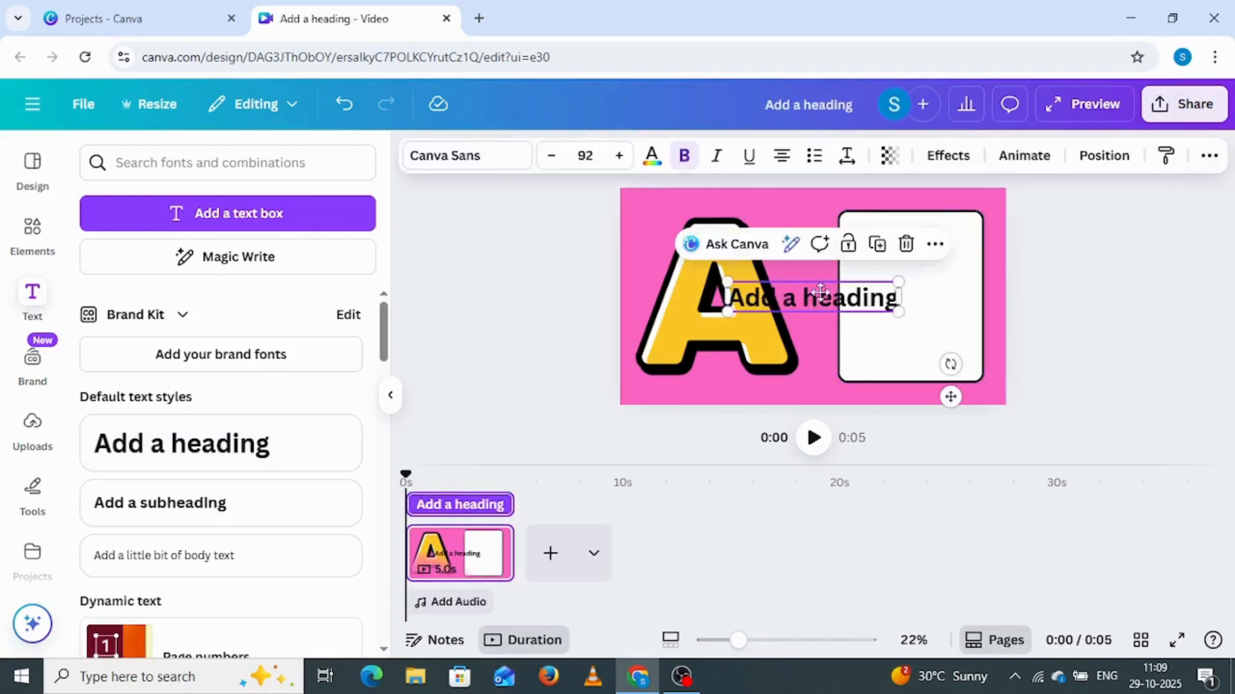
{"action": "left_click_drag", "start_coordinate": [818, 289], "coordinate": [906, 230]}
{"action": "double_click", "coordinate": [906, 232]}
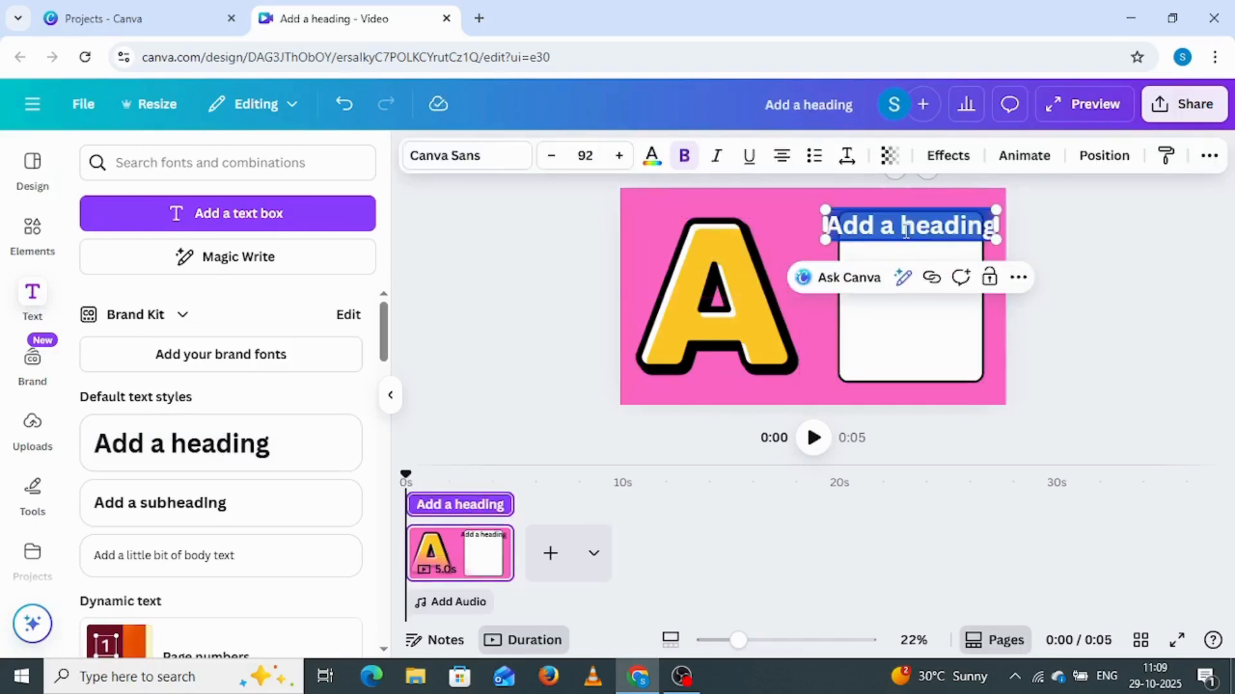
{"action": "type", "text": "Apple"}
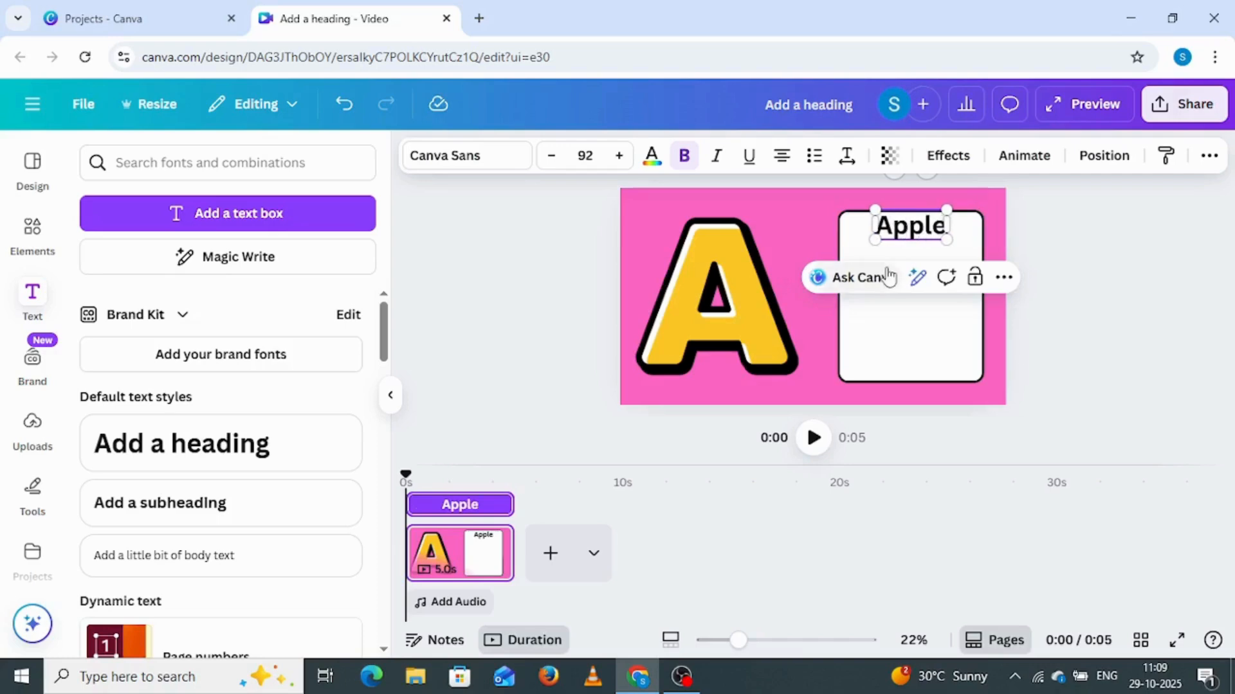
Change the "Apple" heading's font to Anton and enlarge the text to size 146
{"action": "left_click", "coordinate": [487, 171]}
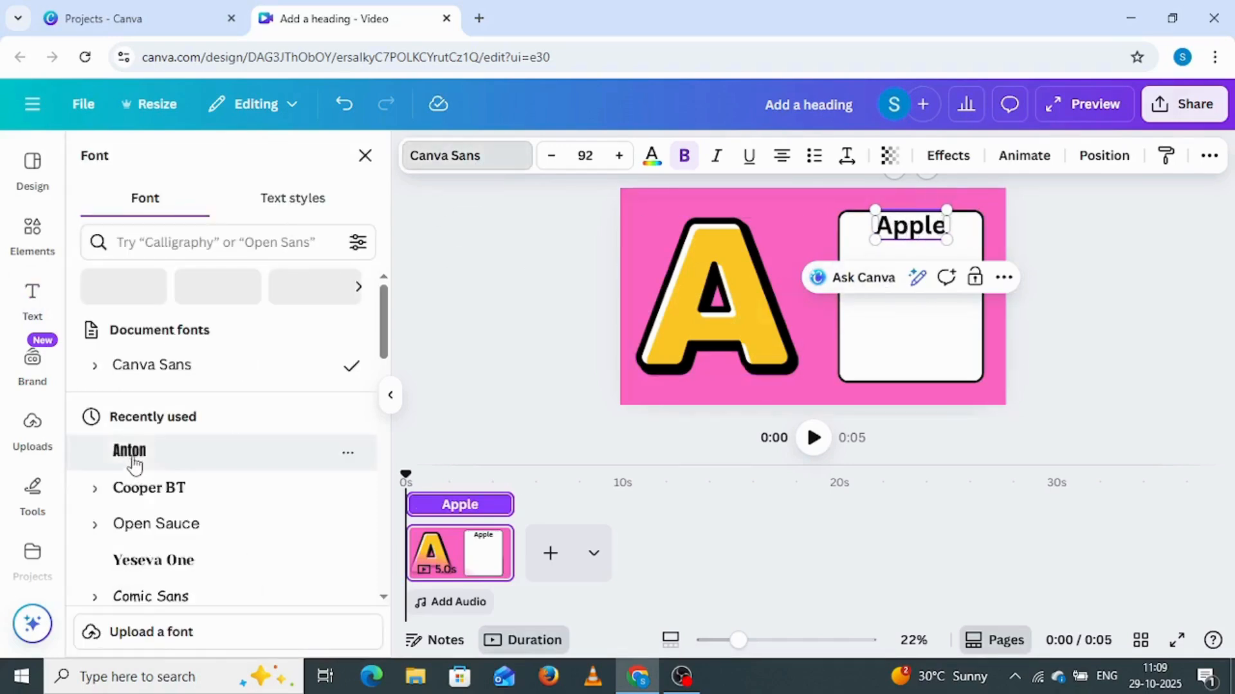
{"action": "left_click", "coordinate": [132, 452]}
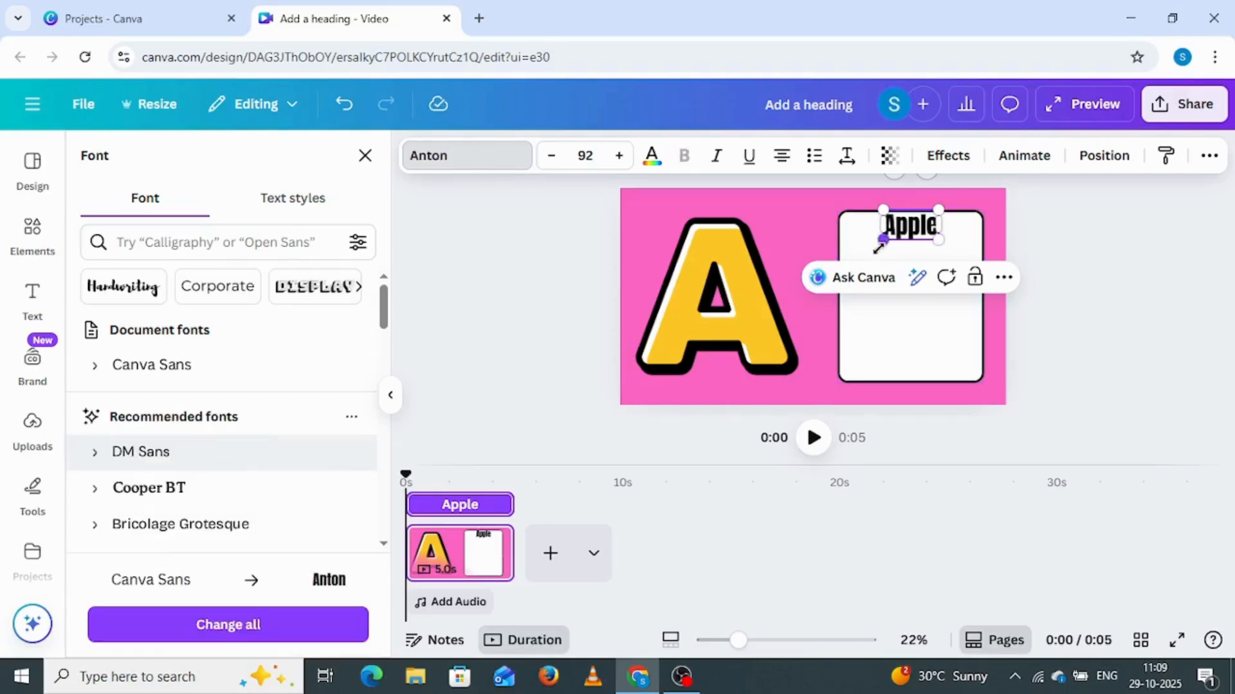
{"action": "left_click_drag", "start_coordinate": [878, 248], "coordinate": [850, 266]}
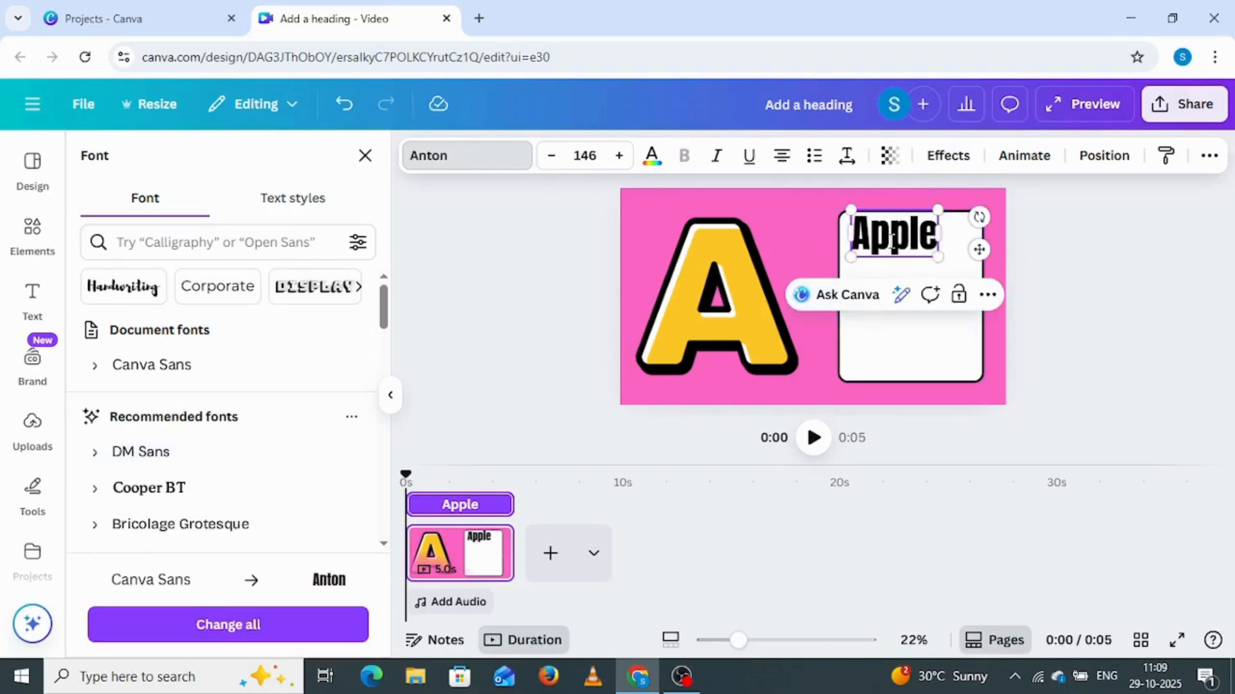
Move the "Apple" heading so it is centred across the top of the white card
{"action": "left_click", "coordinate": [1060, 265]}
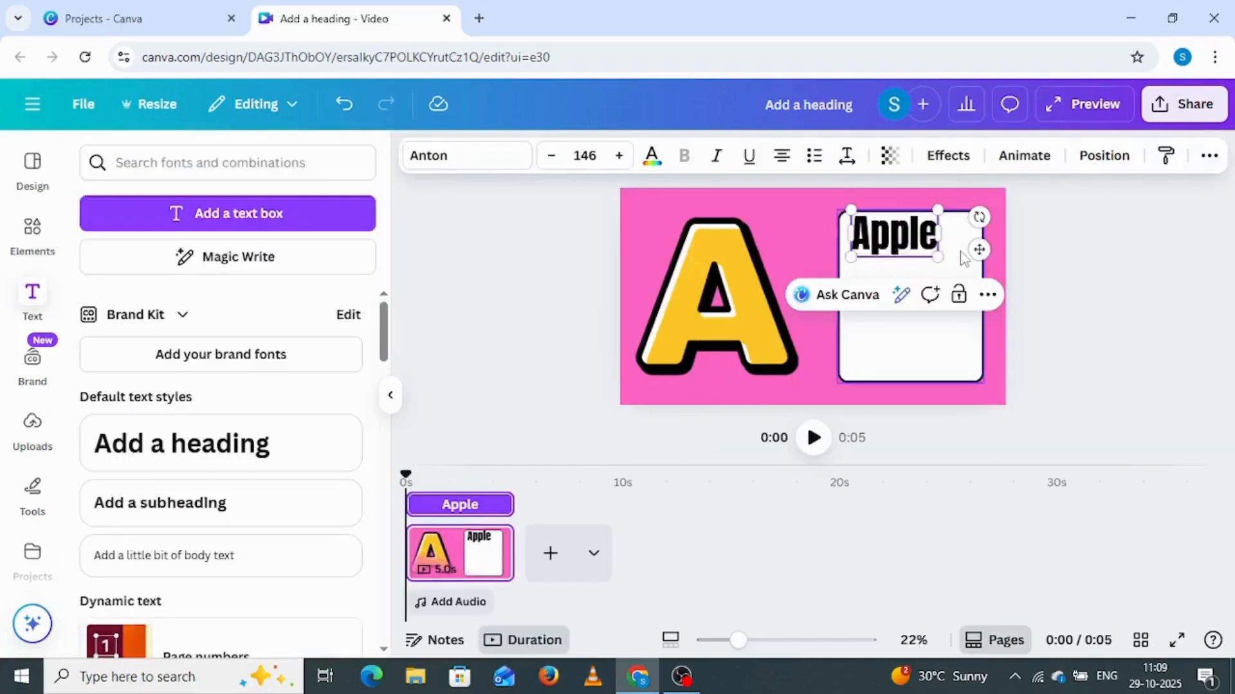
{"action": "left_click", "coordinate": [1052, 252]}
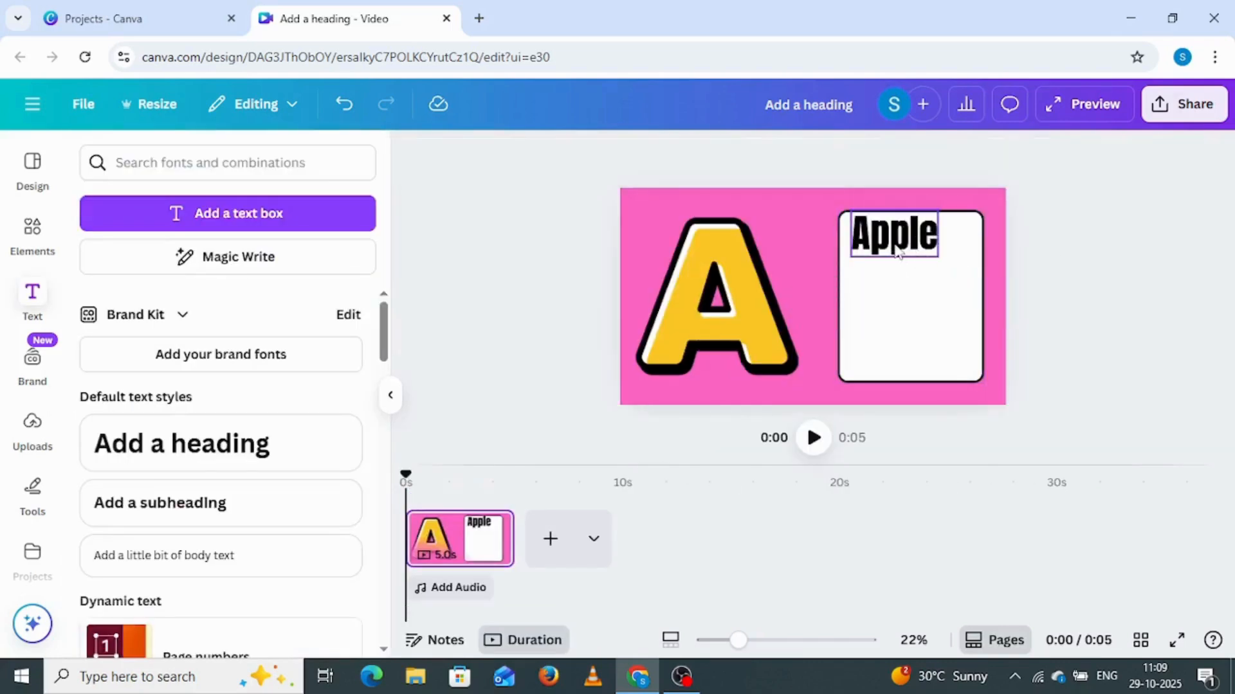
{"action": "left_click_drag", "start_coordinate": [898, 253], "coordinate": [915, 254]}
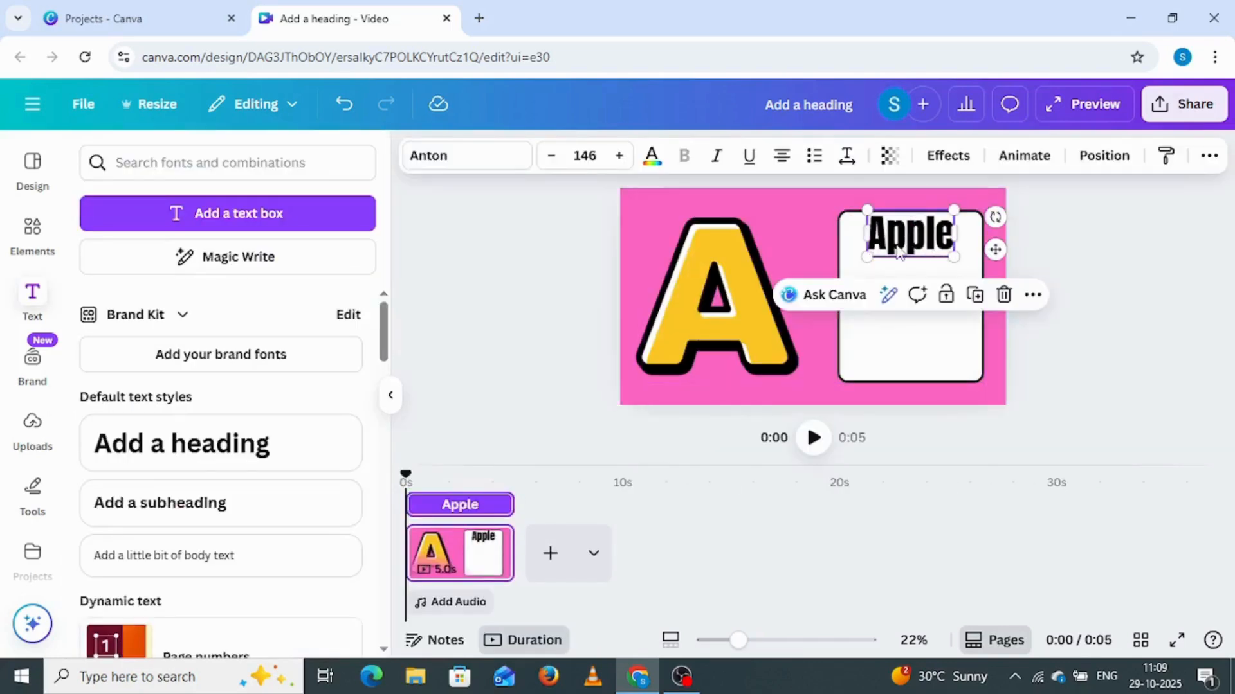
Color only the first letter "A" of the "Apple" heading red
{"action": "double_click", "coordinate": [886, 236]}
{"action": "left_click", "coordinate": [886, 236]}
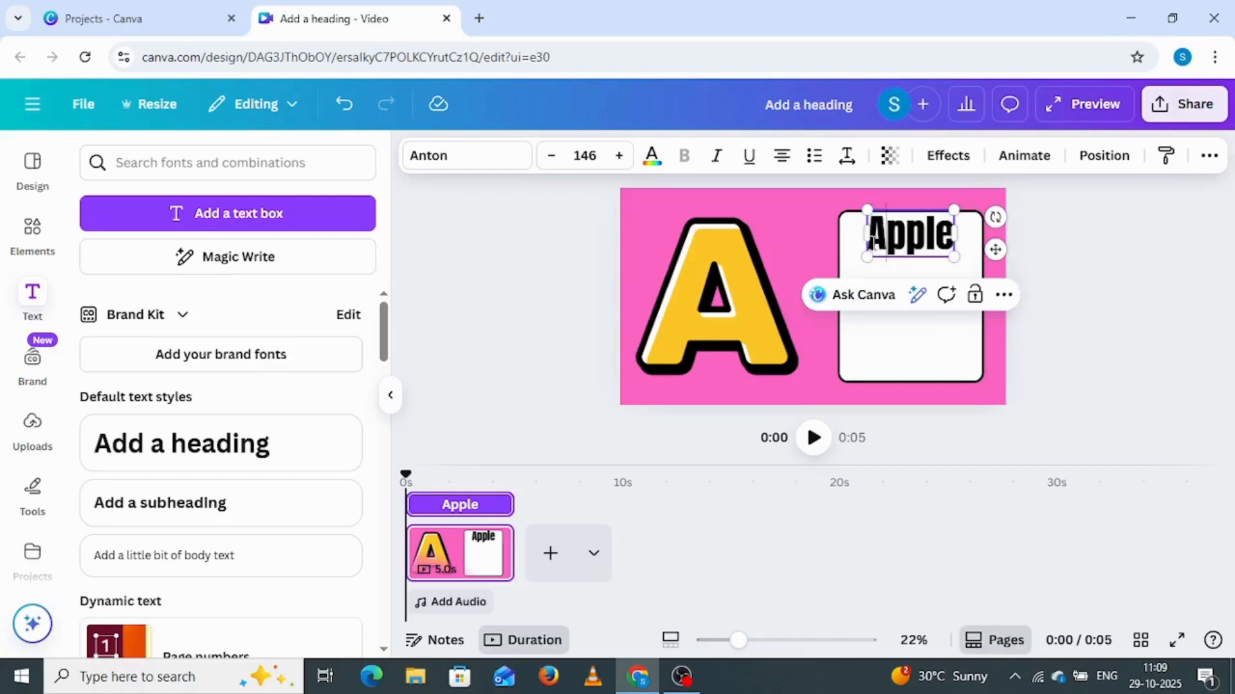
{"action": "left_click_drag", "start_coordinate": [873, 242], "coordinate": [873, 239]}
{"action": "left_click", "coordinate": [655, 166]}
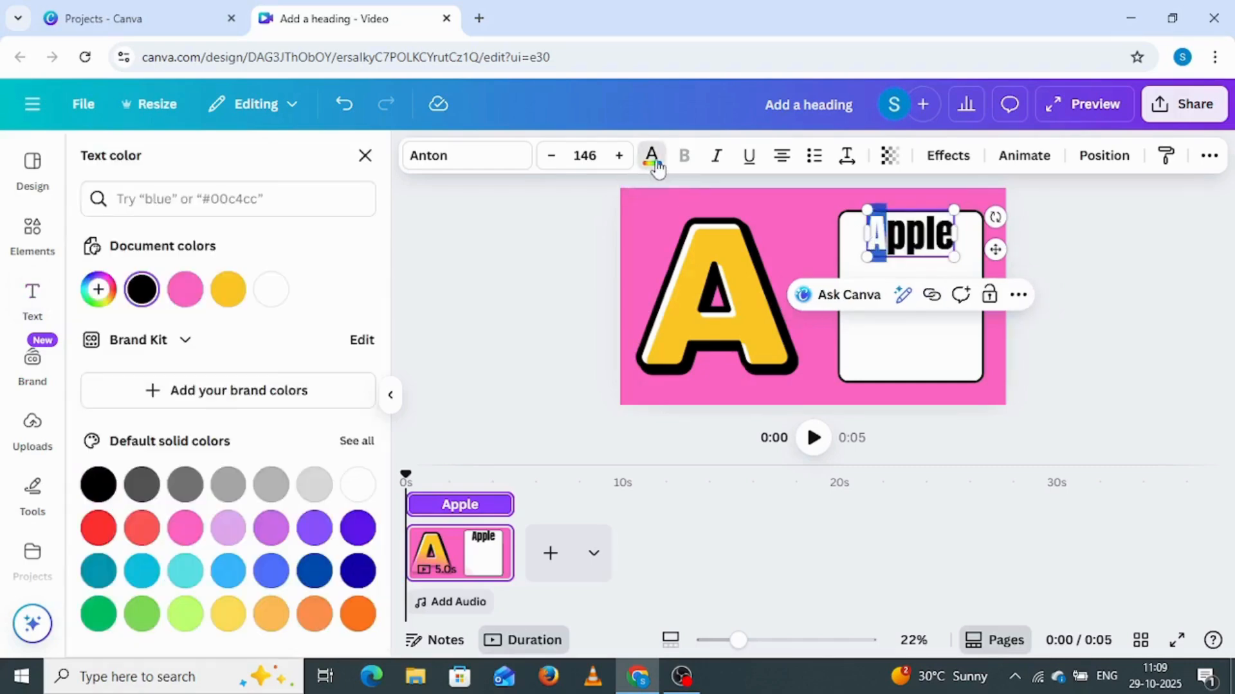
{"action": "left_click", "coordinate": [100, 526]}
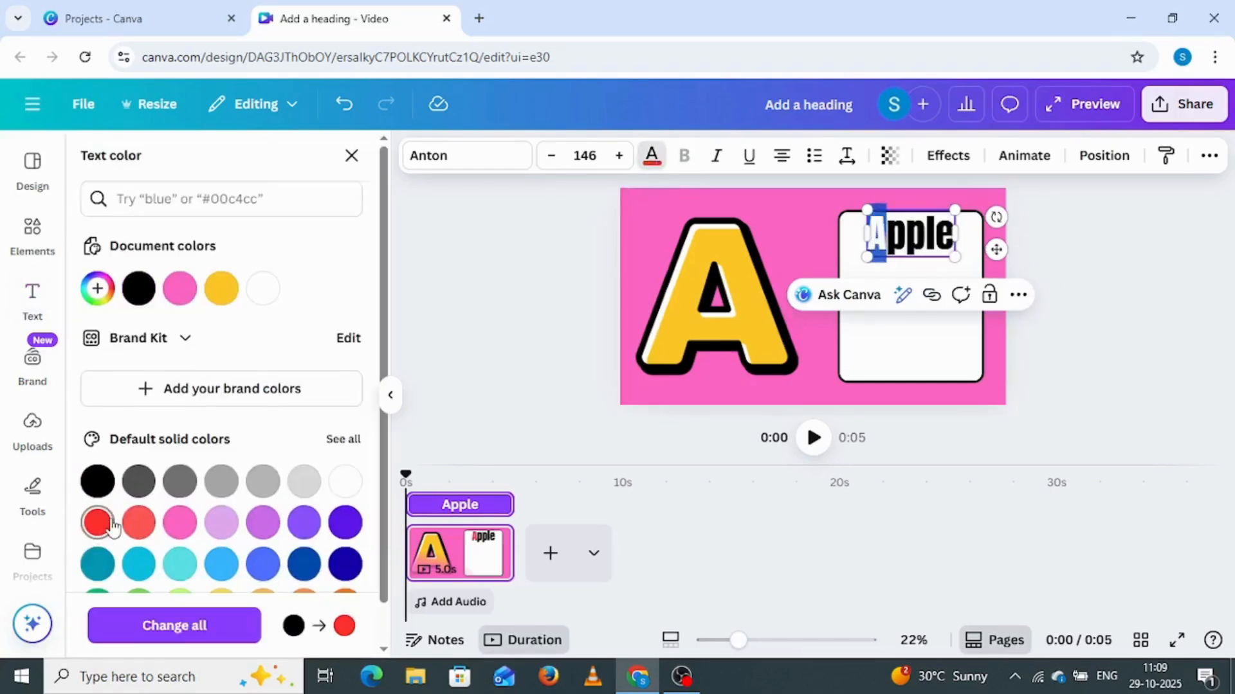
{"action": "left_click", "coordinate": [954, 326]}
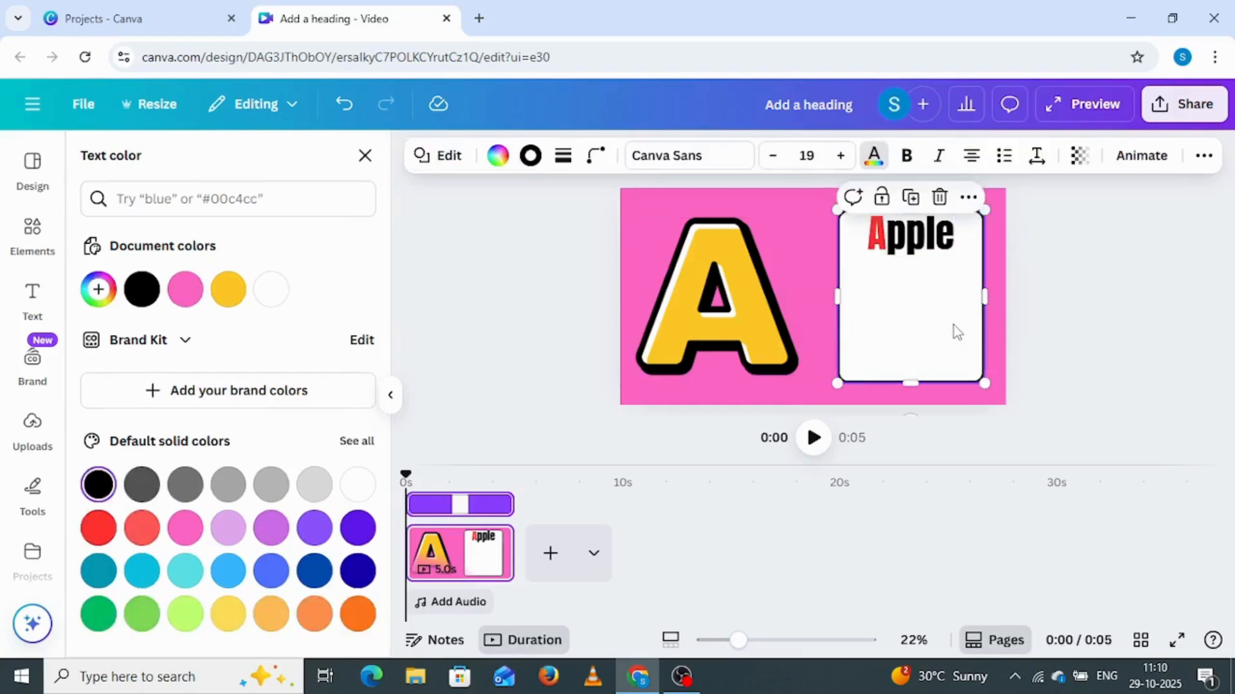
Search the elements for "apple" graphics and add the glossy red apple with a green leaf to the page
{"action": "left_click", "coordinate": [31, 238]}
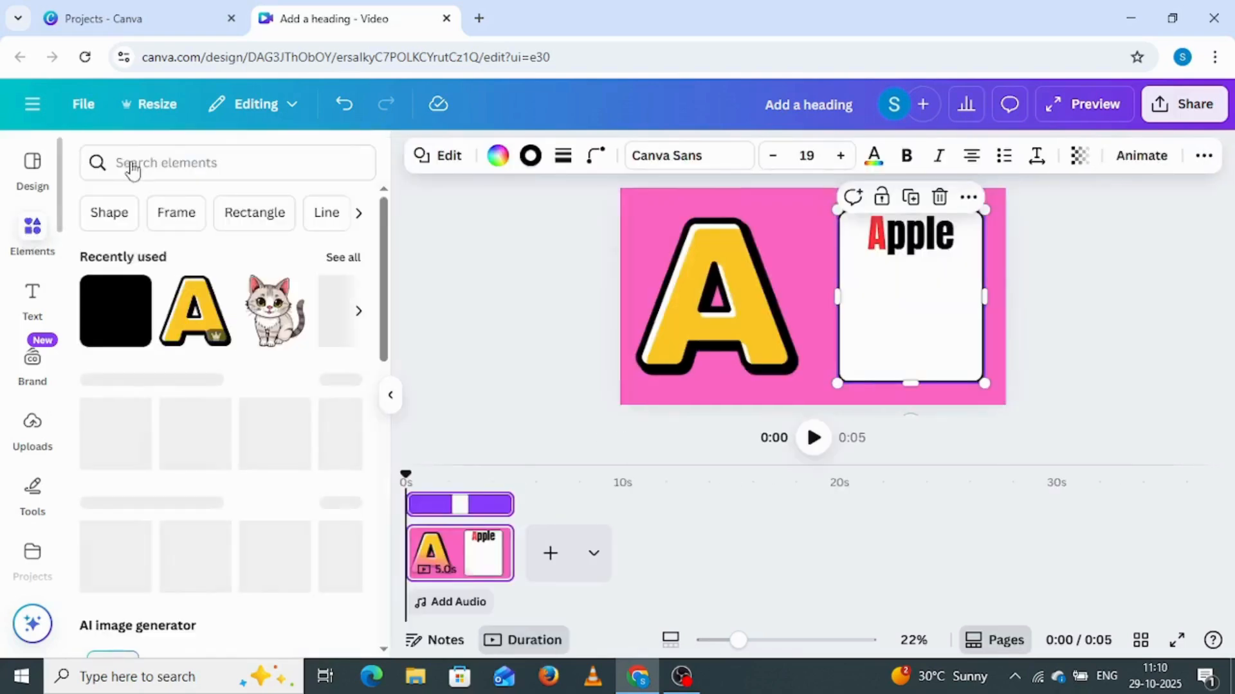
{"action": "left_click", "coordinate": [133, 168]}
{"action": "type", "text": "app"}
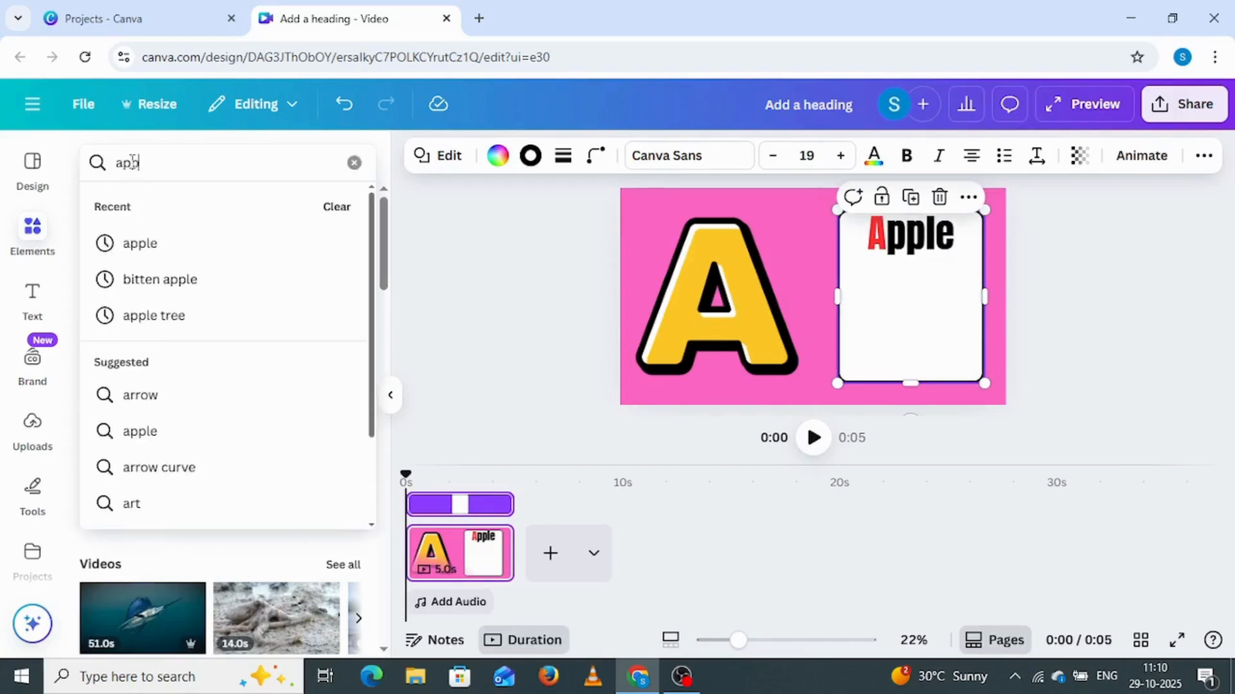
{"action": "type", "text": "le"}
{"action": "key", "text": "Return"}
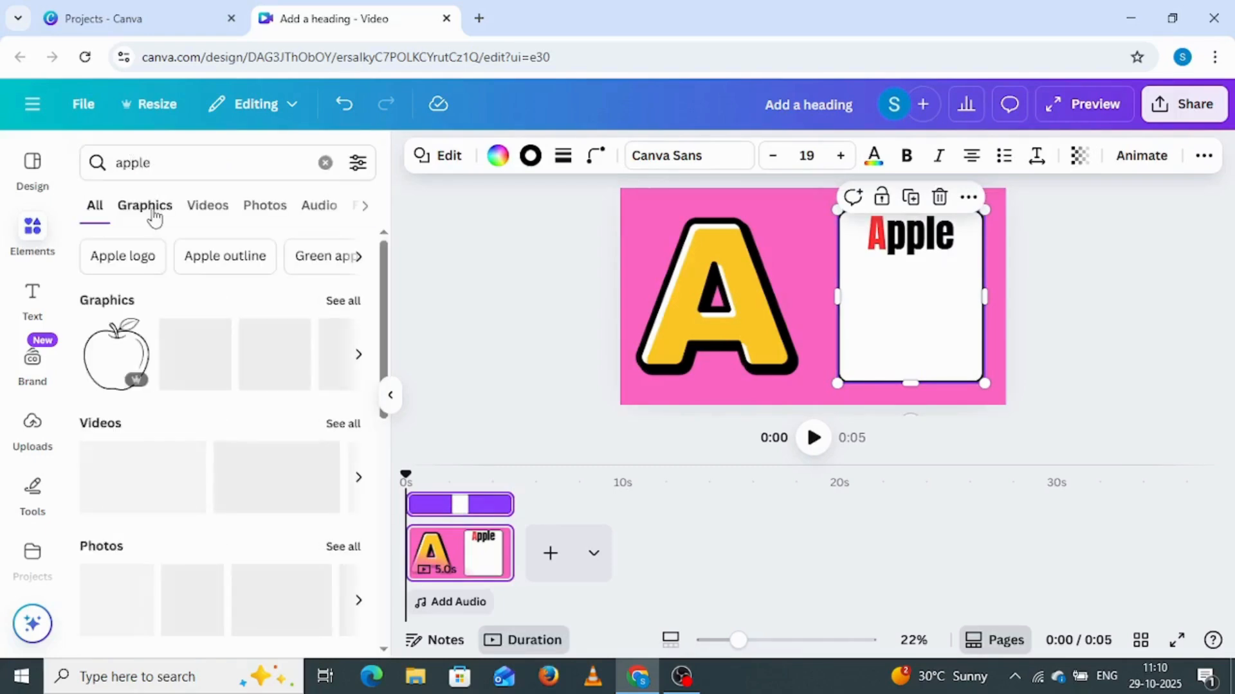
{"action": "left_click", "coordinate": [151, 212]}
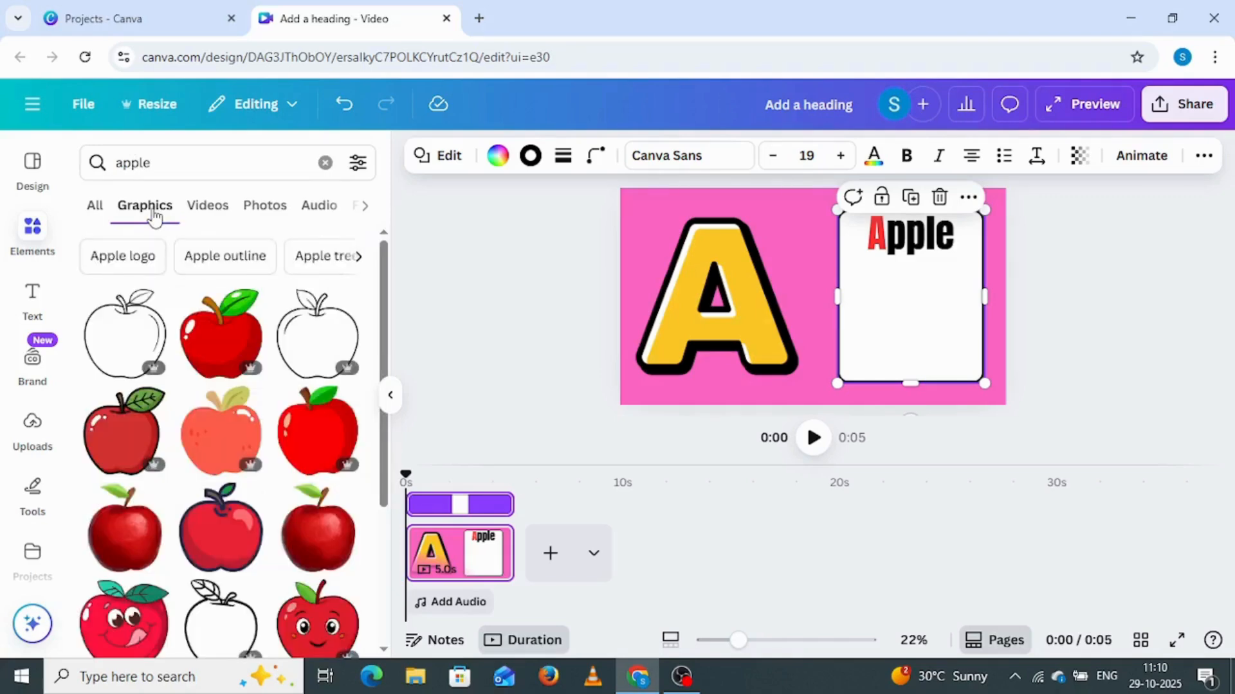
{"action": "left_click", "coordinate": [219, 349]}
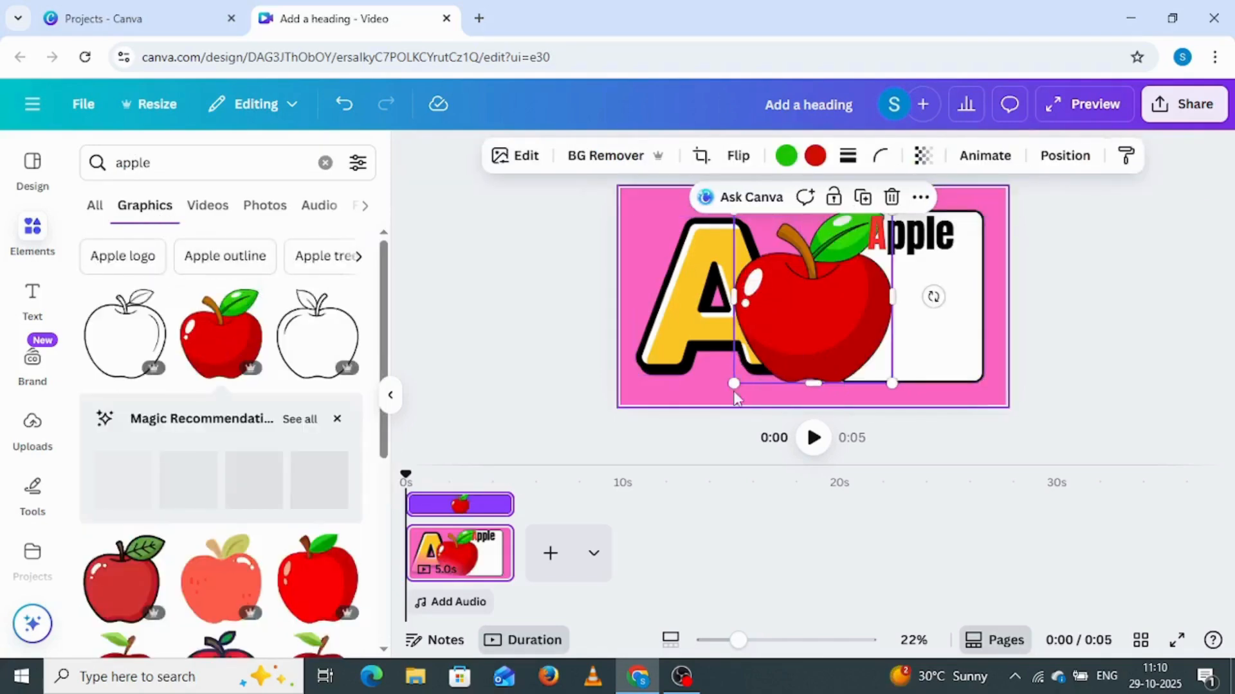
Shrink the red apple graphic and centre it on the white card below the "Apple" heading
{"action": "left_click_drag", "start_coordinate": [733, 383], "coordinate": [791, 348]}
{"action": "left_click_drag", "start_coordinate": [823, 306], "coordinate": [893, 338]}
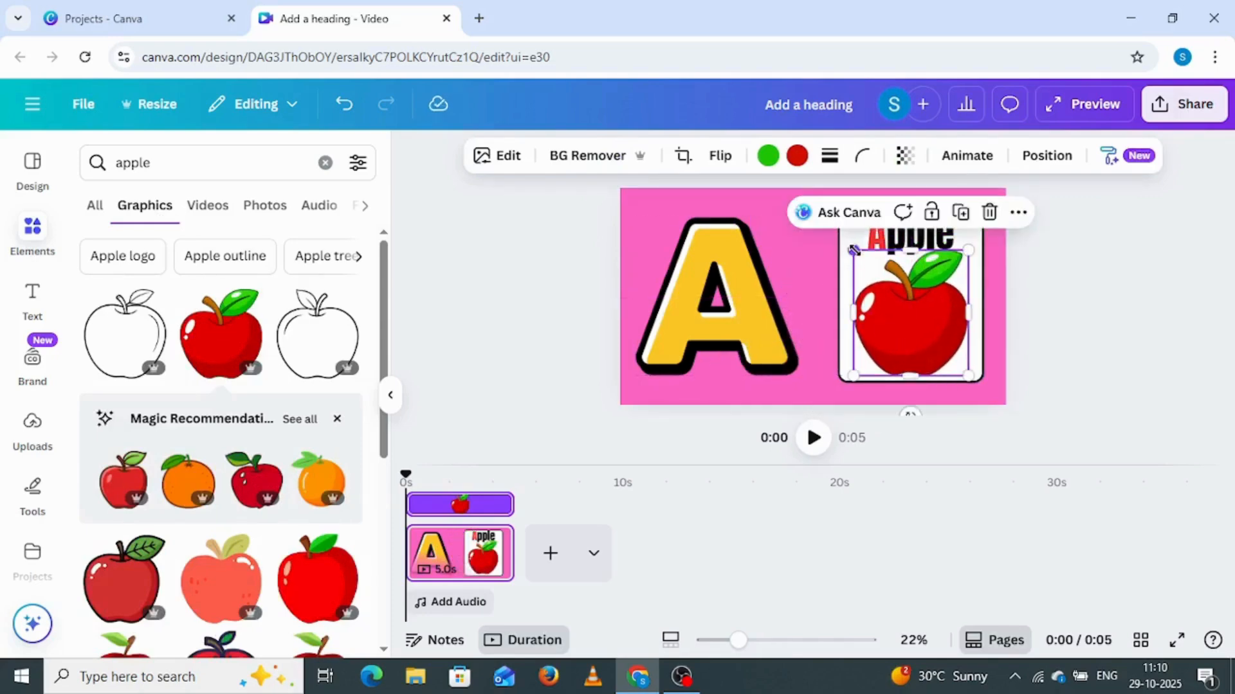
{"action": "left_click_drag", "start_coordinate": [854, 250], "coordinate": [868, 263]}
{"action": "left_click_drag", "start_coordinate": [924, 341], "coordinate": [911, 334]}
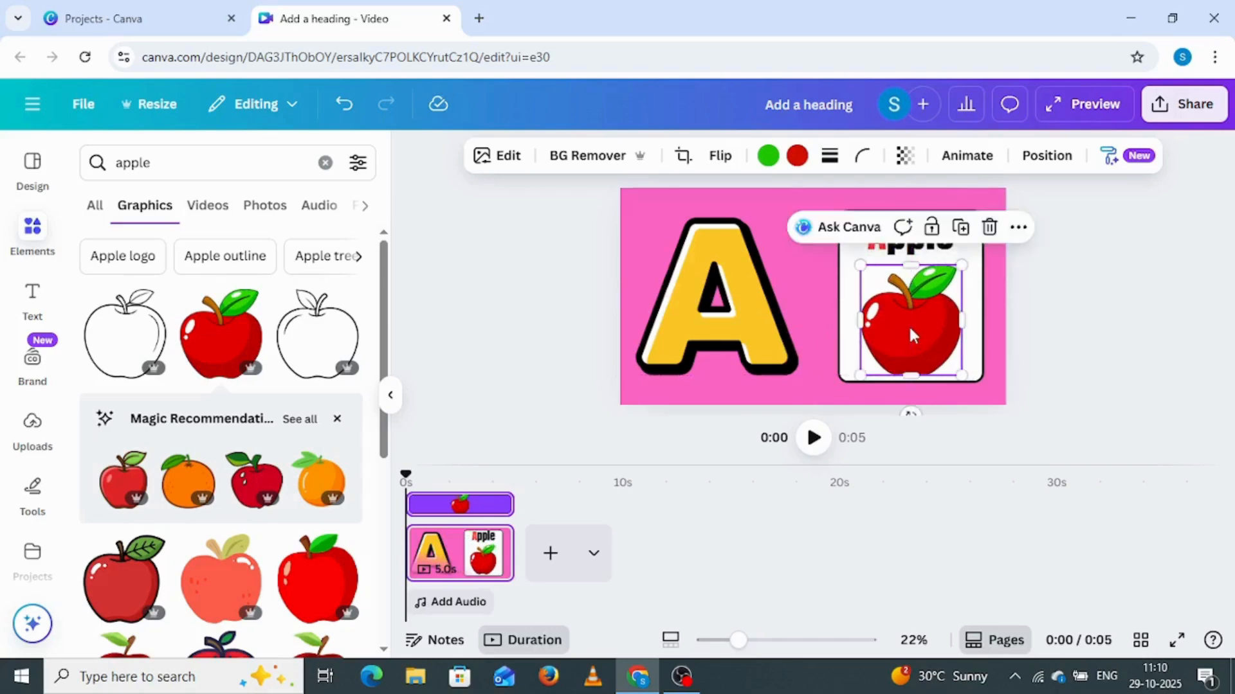
{"action": "left_click", "coordinate": [1082, 275]}
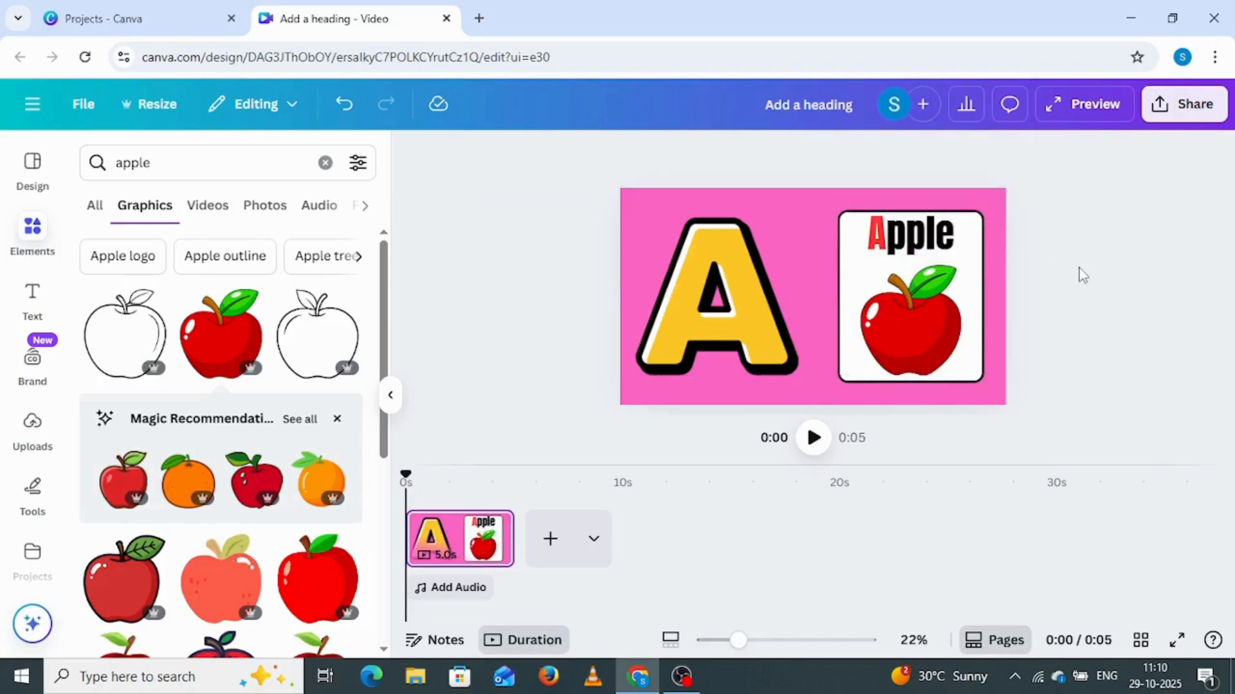
Add a small pink square over the lower right part of the large letter A and set its transparency to 0
{"action": "left_click", "coordinate": [32, 231]}
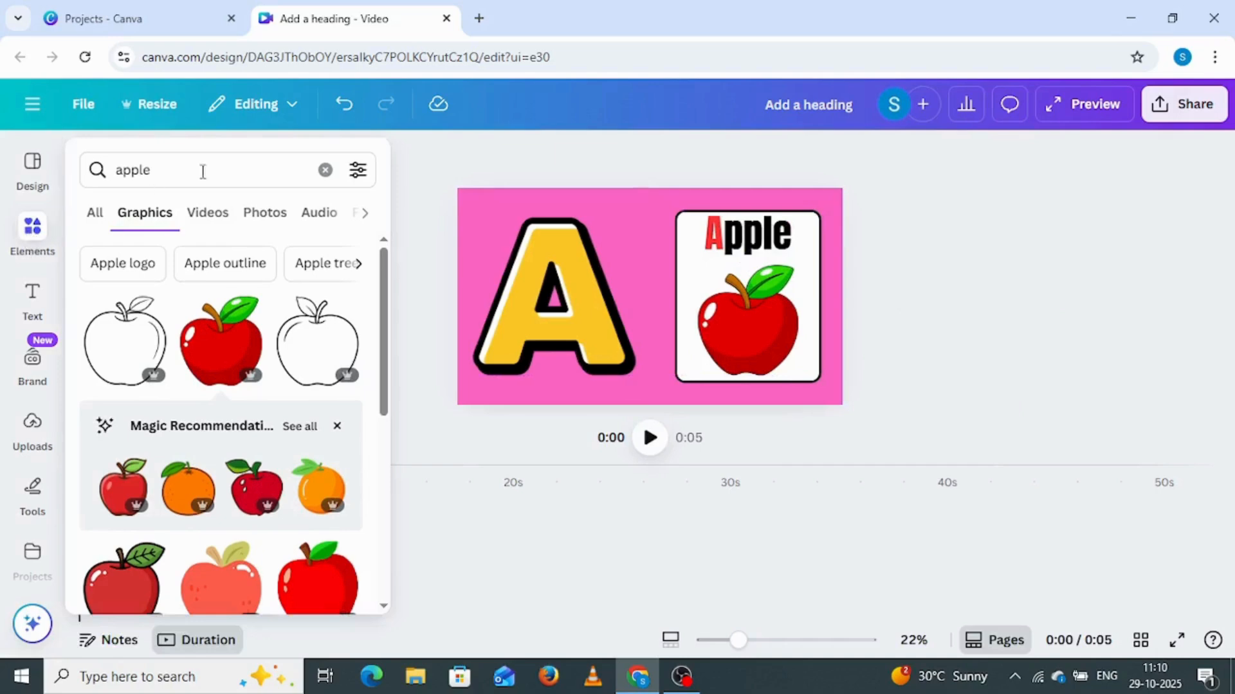
{"action": "left_click", "coordinate": [326, 170]}
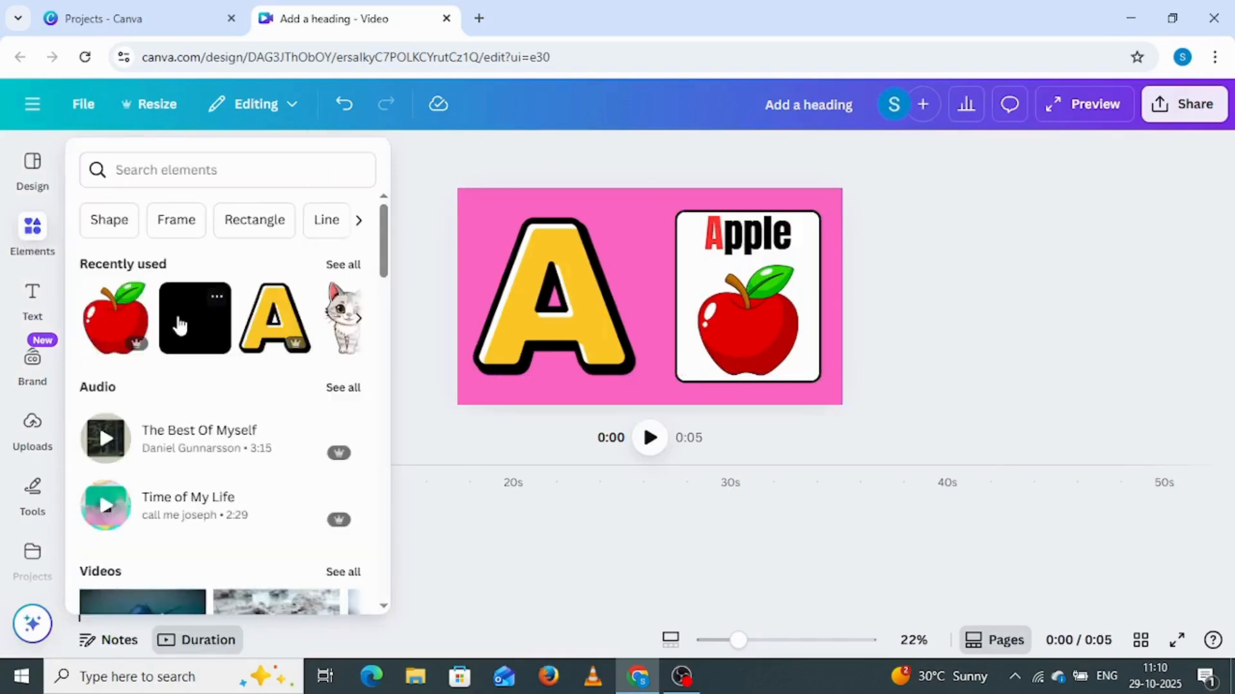
{"action": "left_click", "coordinate": [180, 325]}
{"action": "left_click", "coordinate": [649, 297]}
{"action": "left_click_drag", "start_coordinate": [650, 297], "coordinate": [632, 360]}
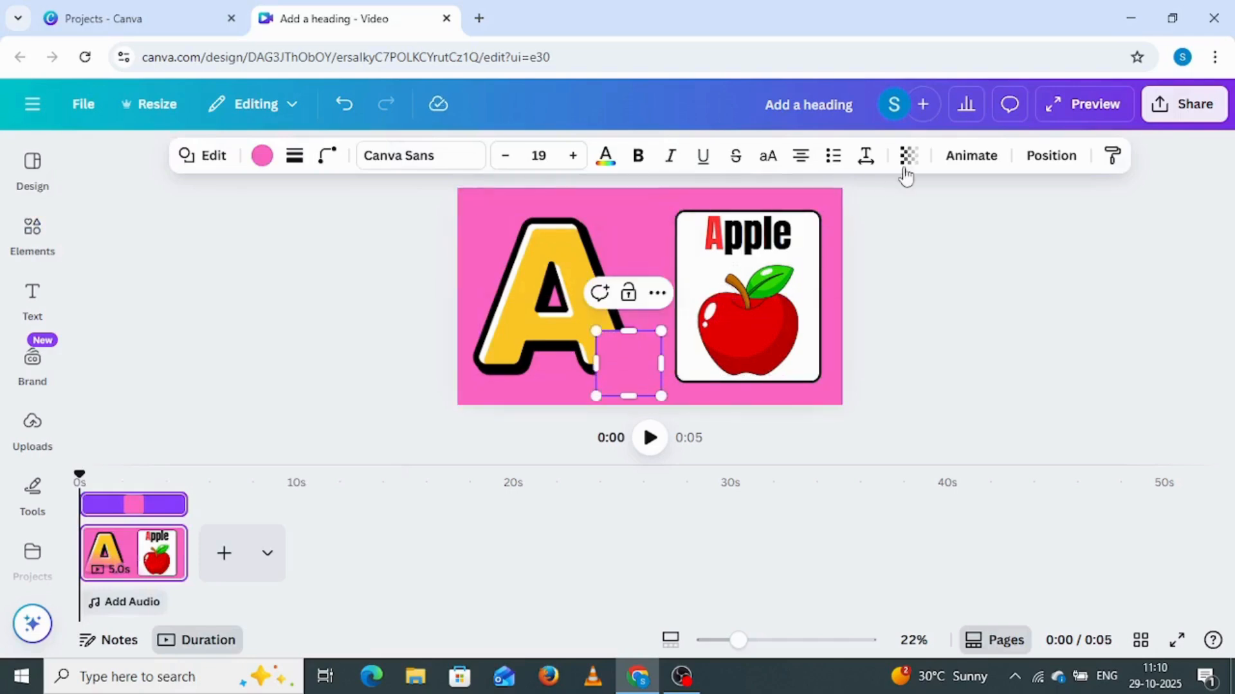
{"action": "left_click", "coordinate": [908, 156]}
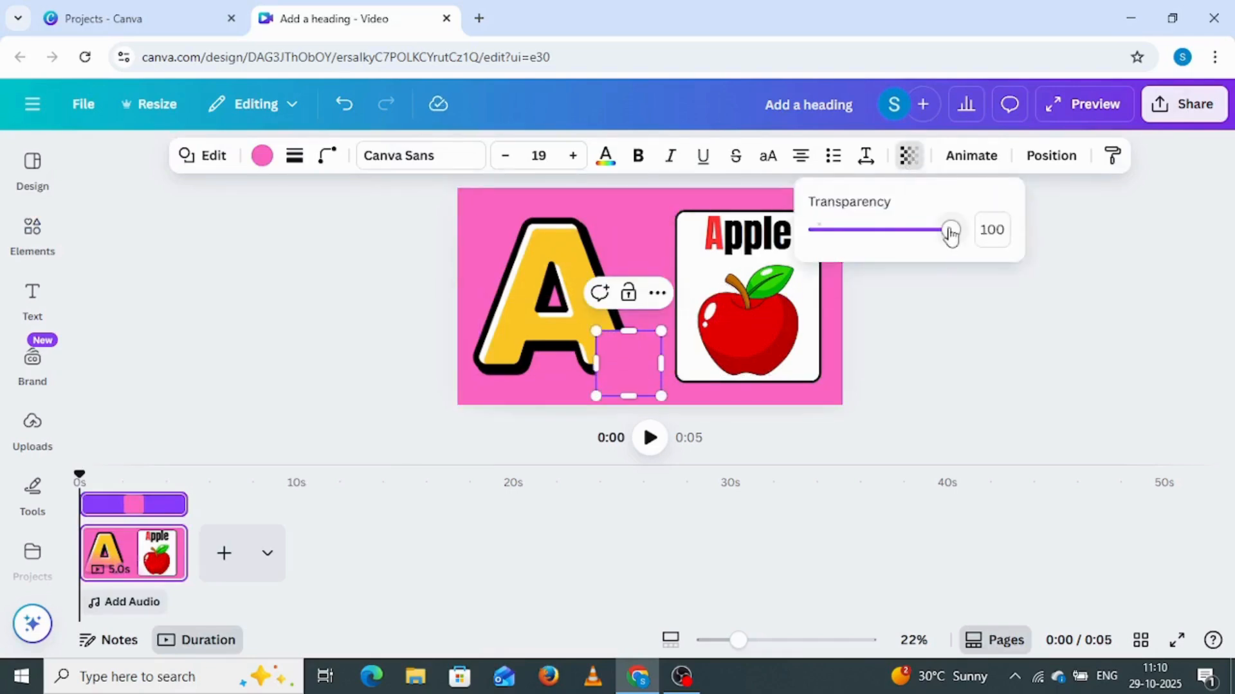
{"action": "left_click_drag", "start_coordinate": [950, 229], "coordinate": [812, 236]}
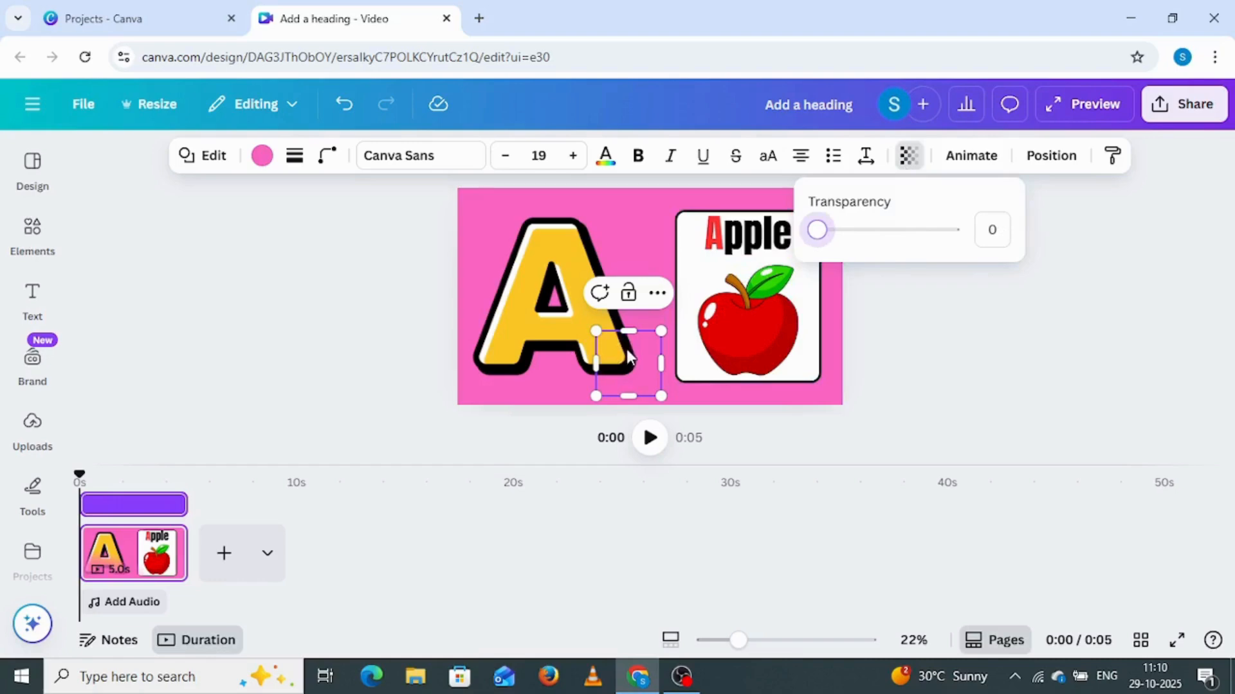
Shift the invisible square slightly towards the large letter A and group the two together
{"action": "left_click_drag", "start_coordinate": [625, 351], "coordinate": [620, 354]}
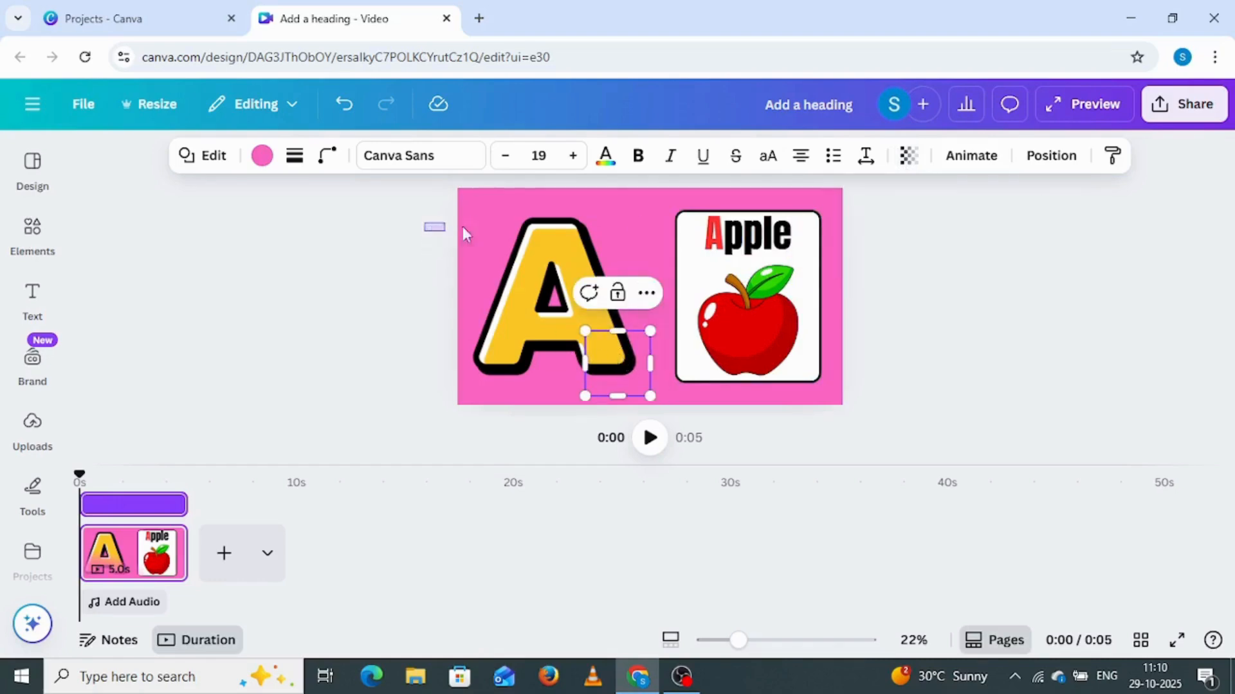
{"action": "left_click_drag", "start_coordinate": [466, 235], "coordinate": [616, 376]}
{"action": "left_click", "coordinate": [531, 255]}
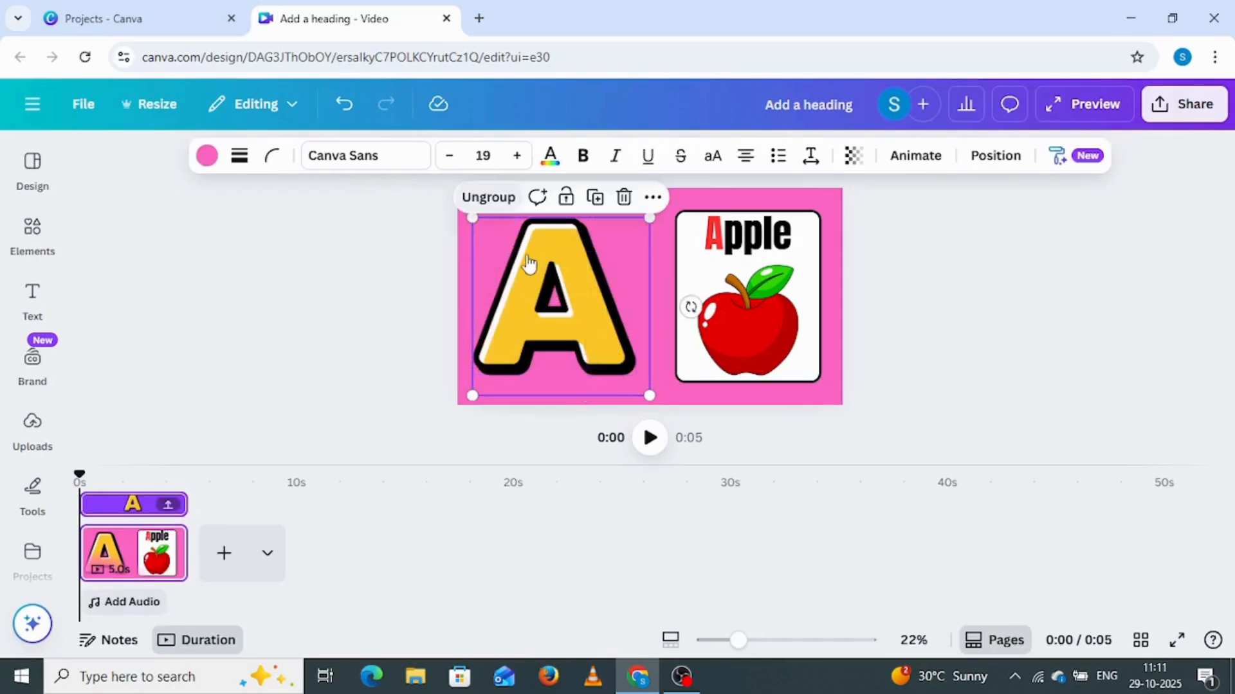
Add another small pink square overlapping the upper left edge of the Apple card and set its transparency to 0
{"action": "left_click", "coordinate": [32, 232]}
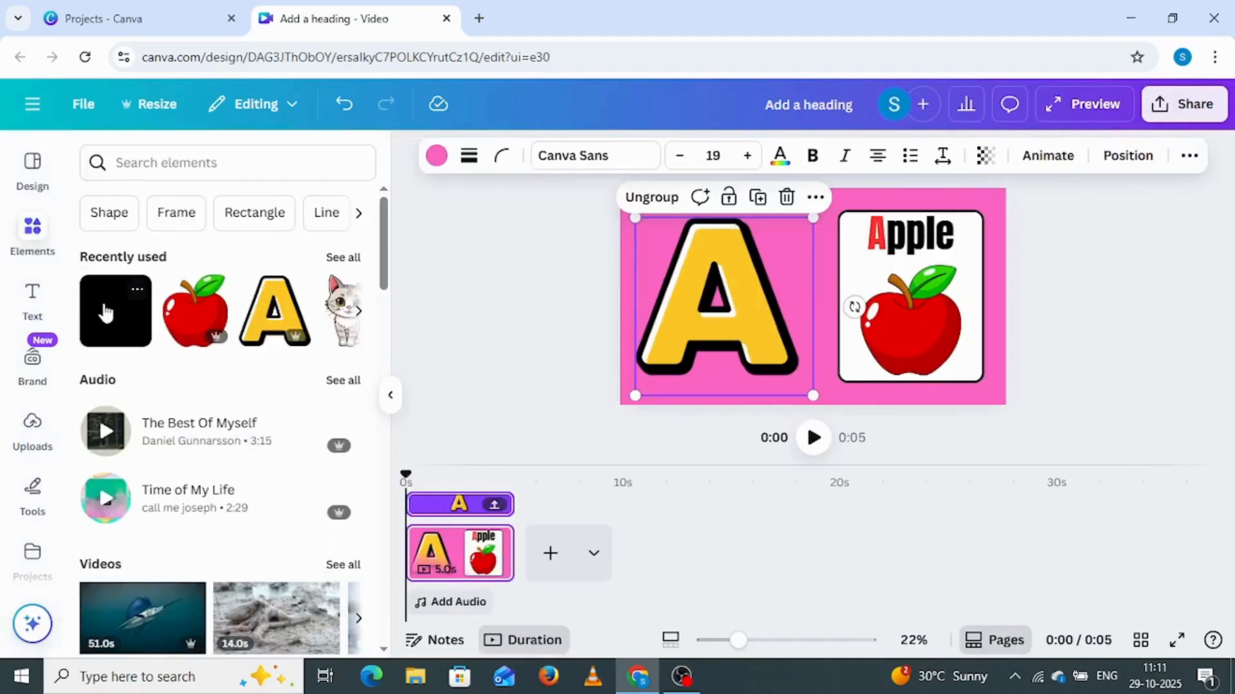
{"action": "left_click", "coordinate": [106, 313]}
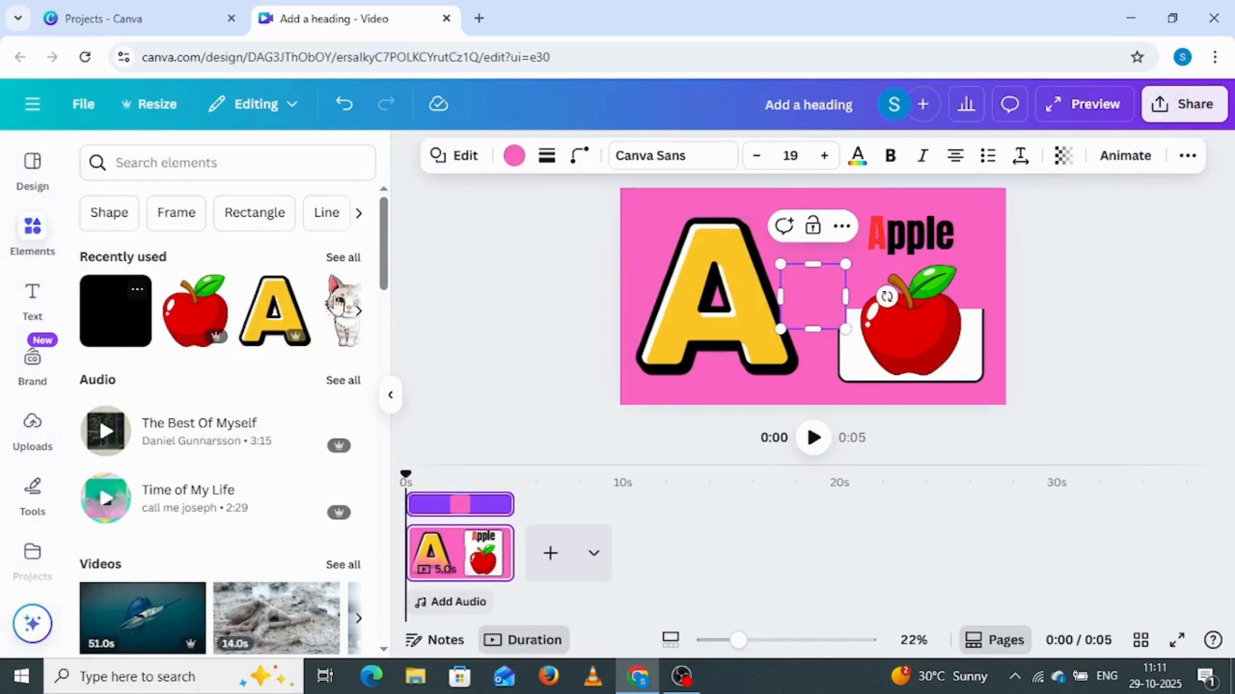
{"action": "left_click", "coordinate": [1059, 276]}
{"action": "left_click_drag", "start_coordinate": [819, 298], "coordinate": [834, 255]}
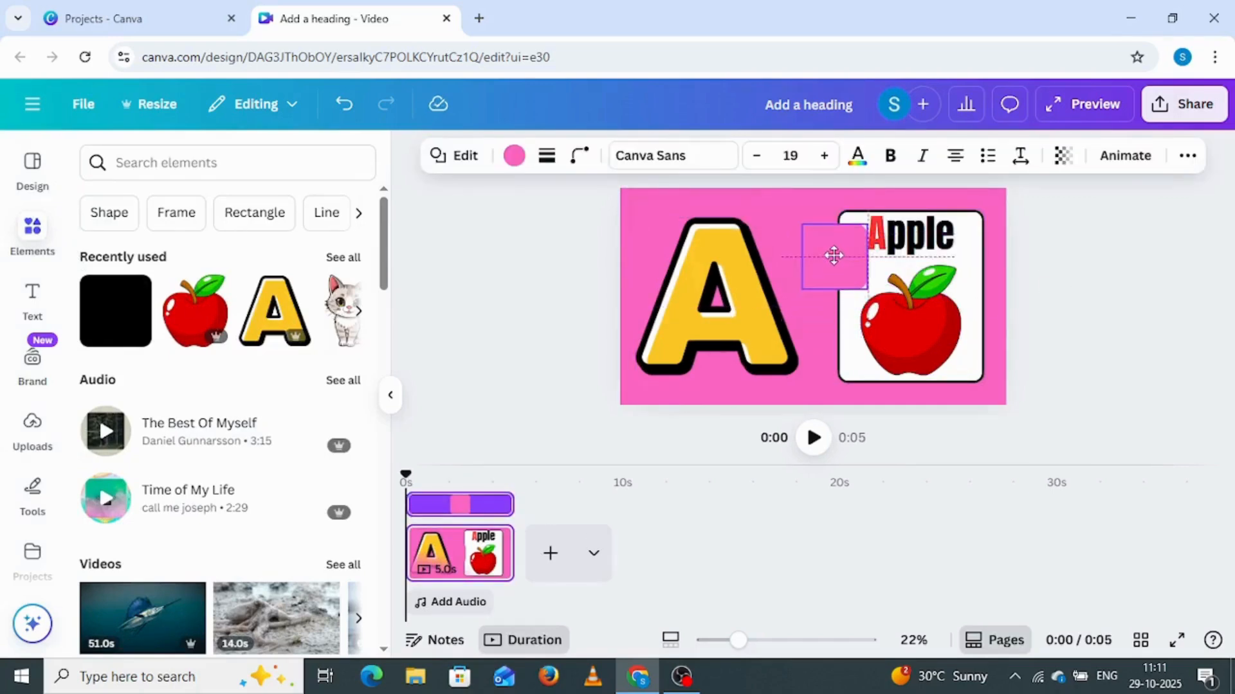
{"action": "left_click", "coordinate": [1063, 154]}
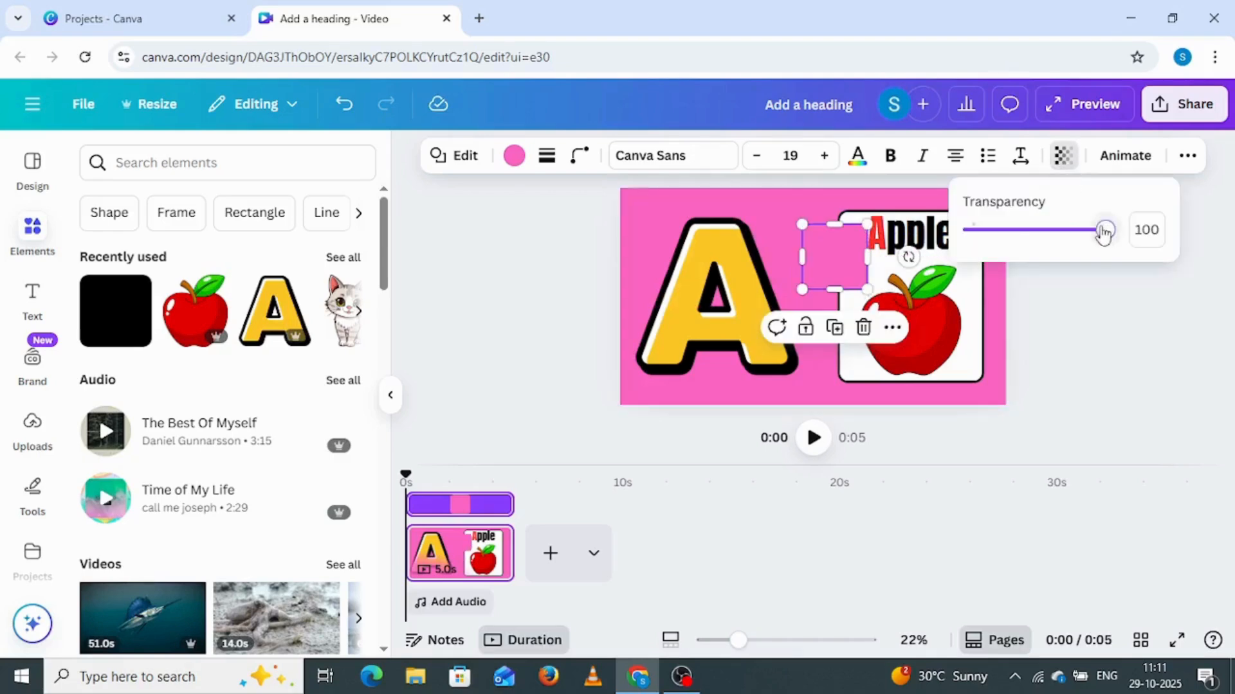
{"action": "left_click_drag", "start_coordinate": [1104, 232], "coordinate": [968, 230]}
{"action": "left_click", "coordinate": [1068, 299]}
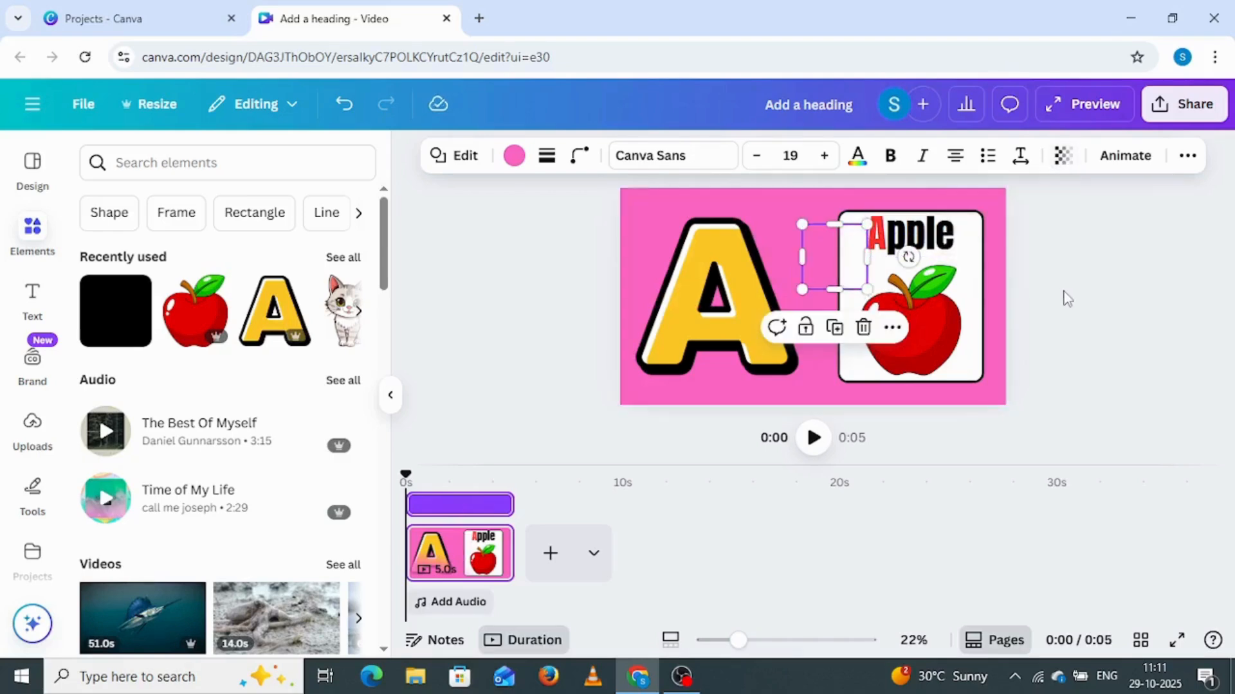
Group the white card, the "Apple" heading, the apple graphic and the invisible square together
{"action": "left_click_drag", "start_coordinate": [1048, 214], "coordinate": [844, 351]}
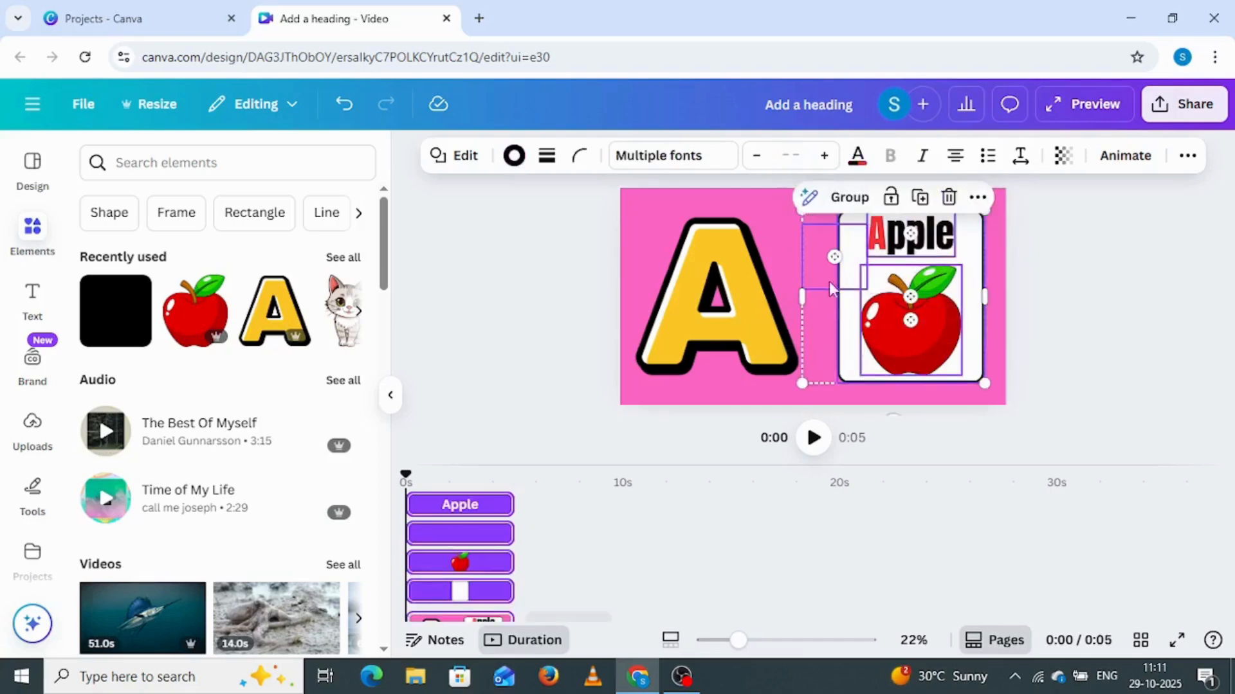
{"action": "left_click", "coordinate": [855, 198]}
{"action": "left_click", "coordinate": [495, 307]}
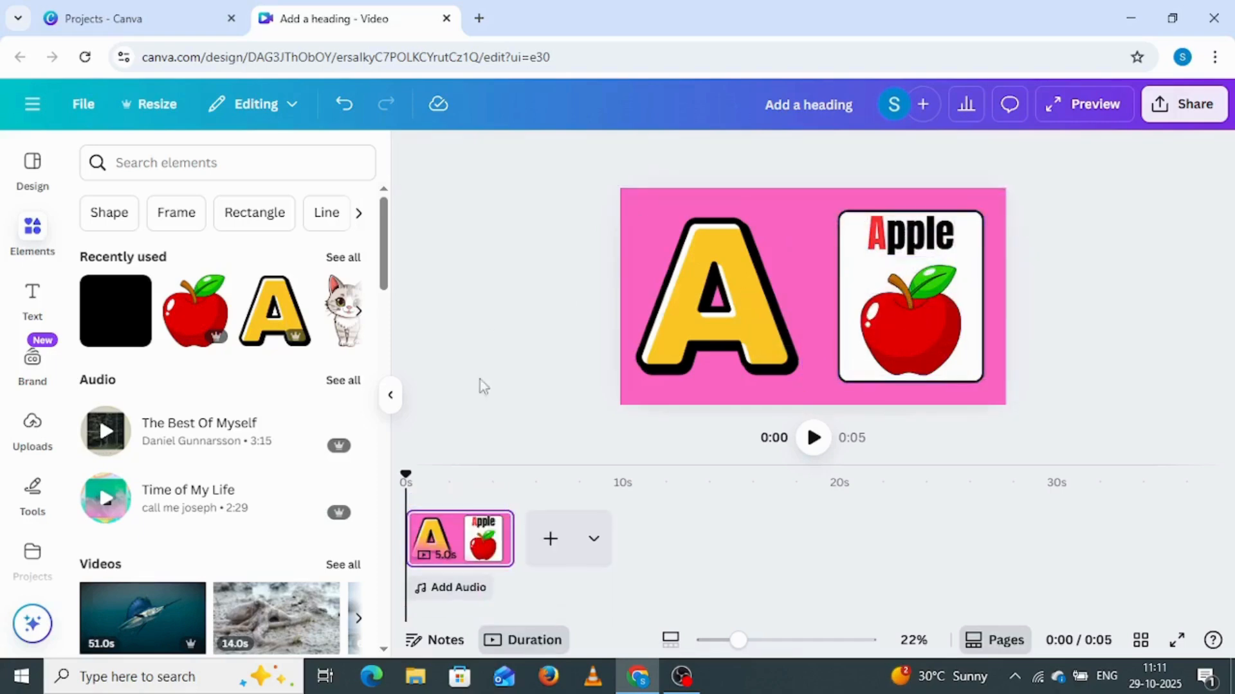
Duplicate the finished page in the timeline and select the first of the two pages
{"action": "left_click", "coordinate": [458, 546]}
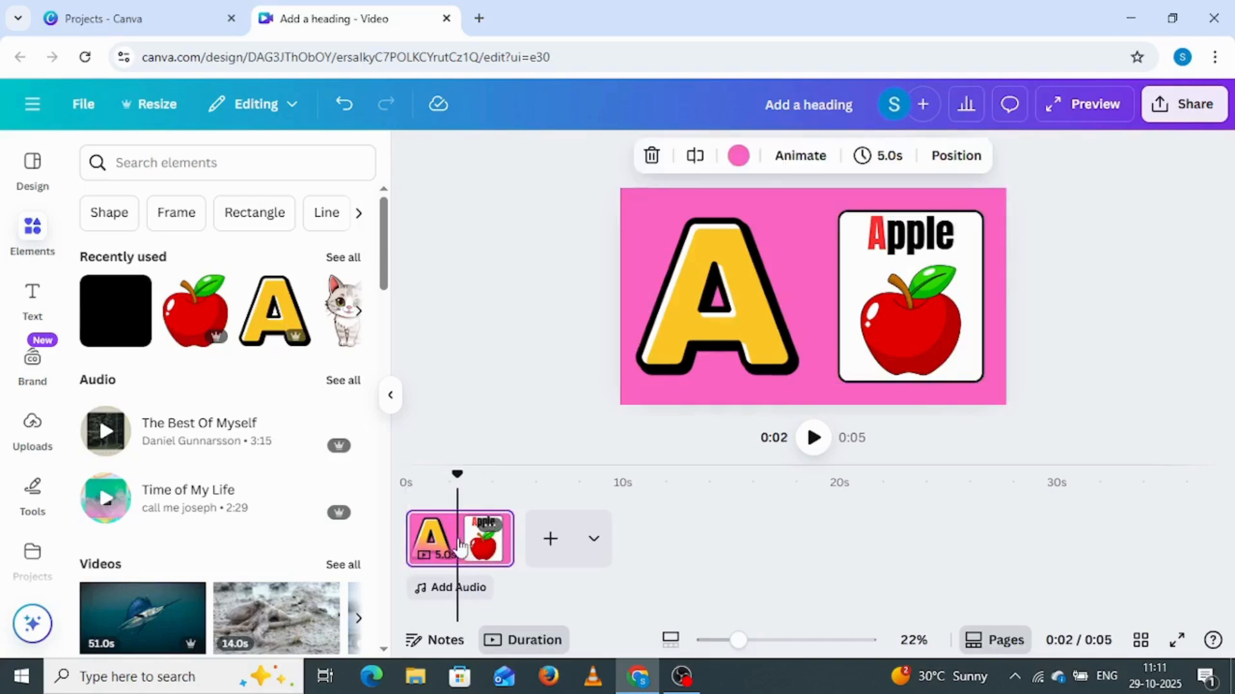
{"action": "key", "text": "ctrl+d"}
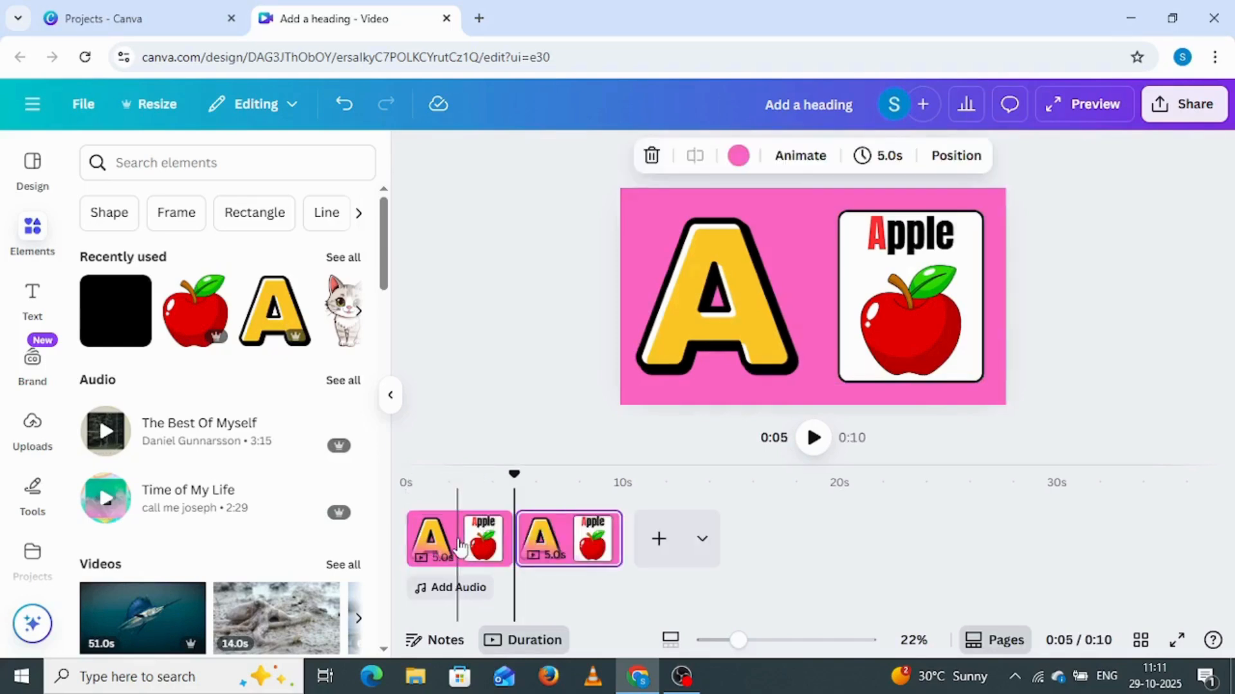
{"action": "left_click", "coordinate": [449, 539]}
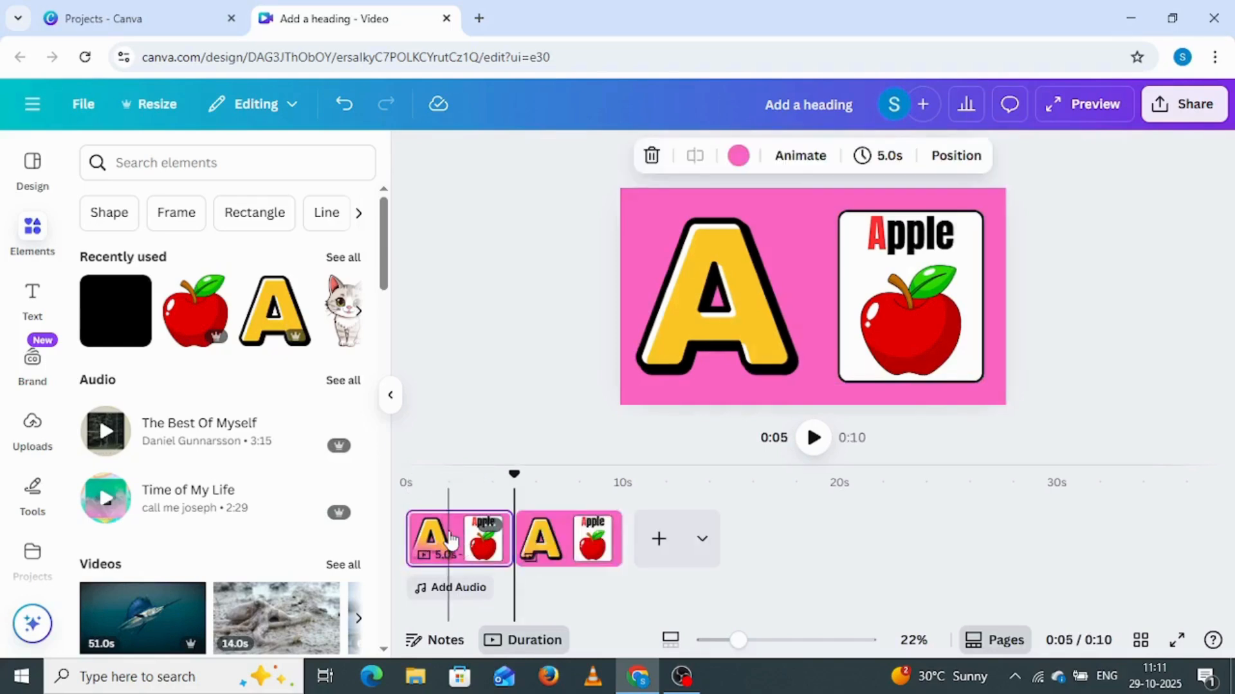
On the first page, move the letter A group off the page's left edge and the Apple card group off its right edge
{"action": "left_click", "coordinate": [705, 306]}
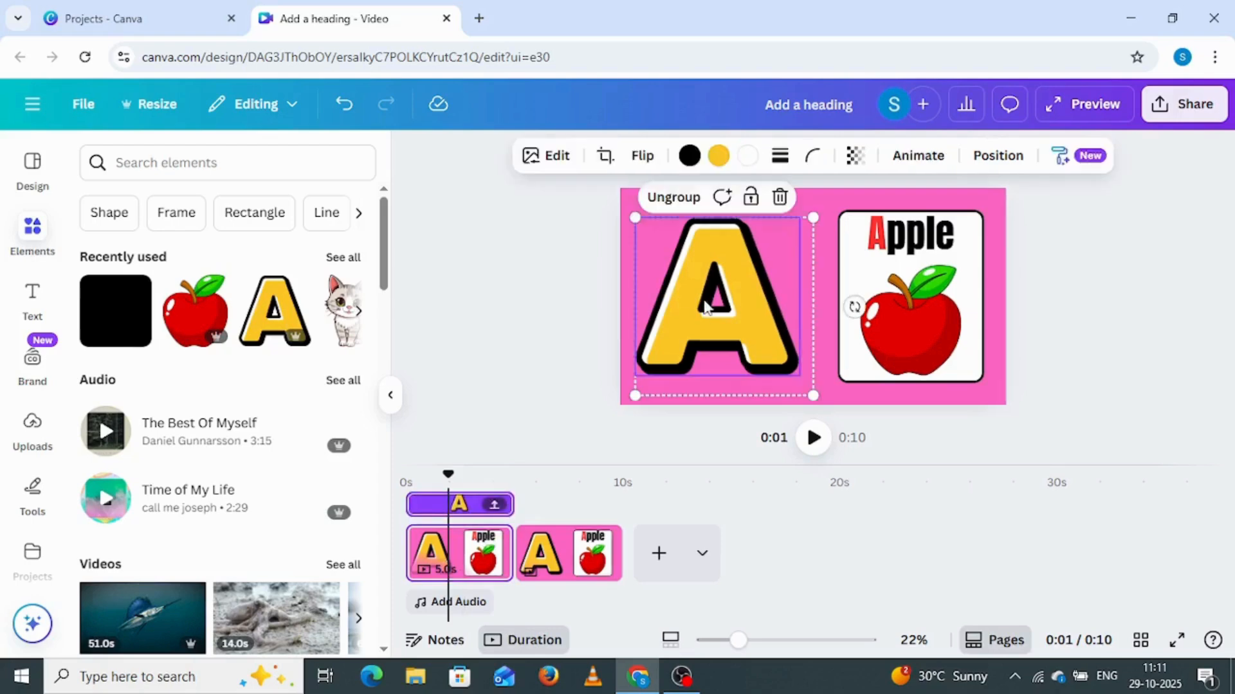
{"action": "left_click_drag", "start_coordinate": [699, 304], "coordinate": [515, 297]}
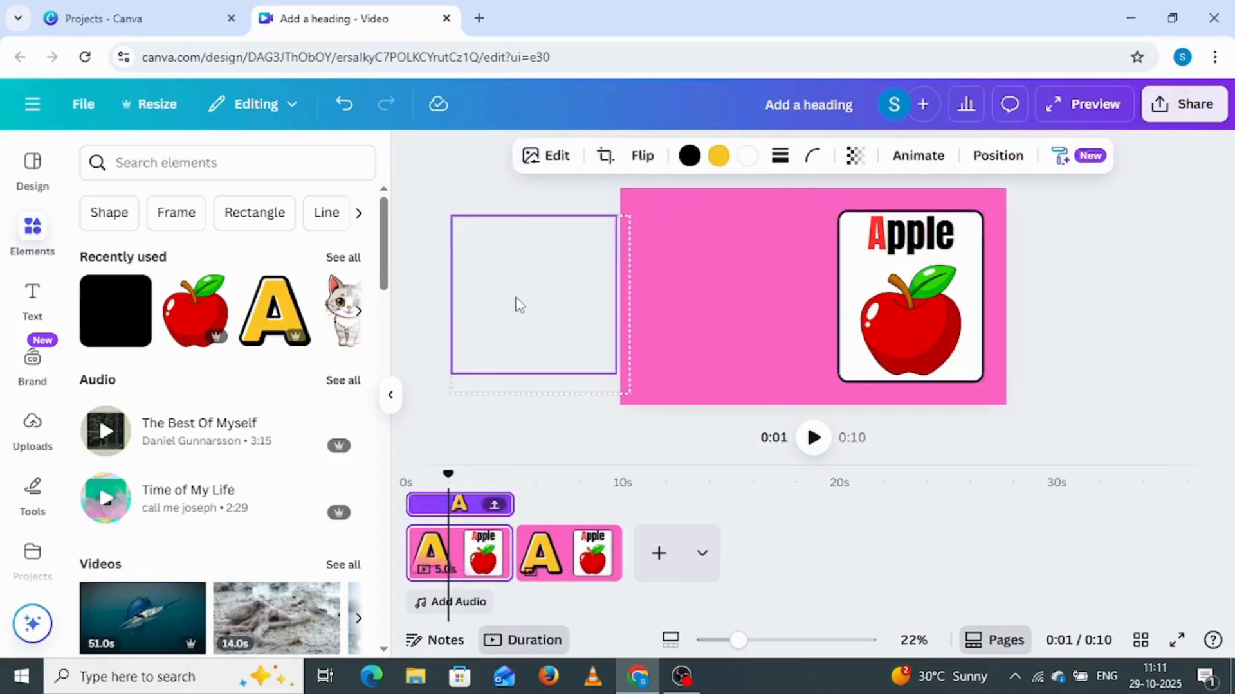
{"action": "left_click", "coordinate": [809, 295]}
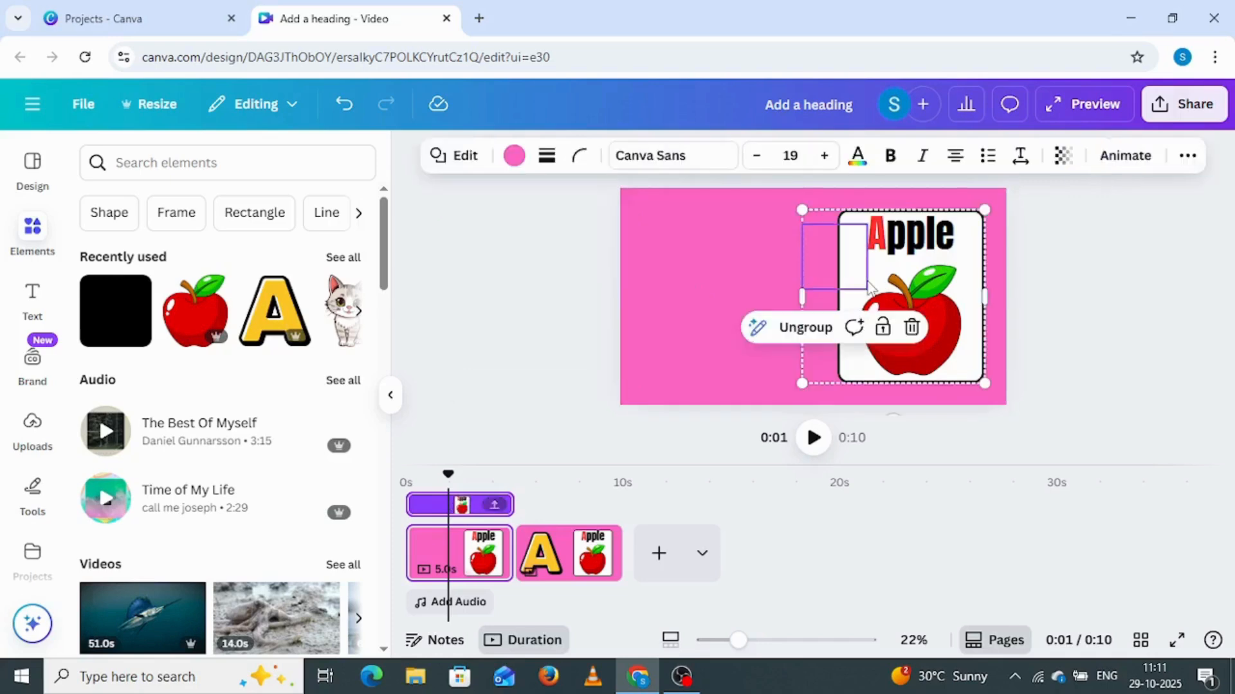
{"action": "left_click_drag", "start_coordinate": [897, 272], "coordinate": [1066, 276]}
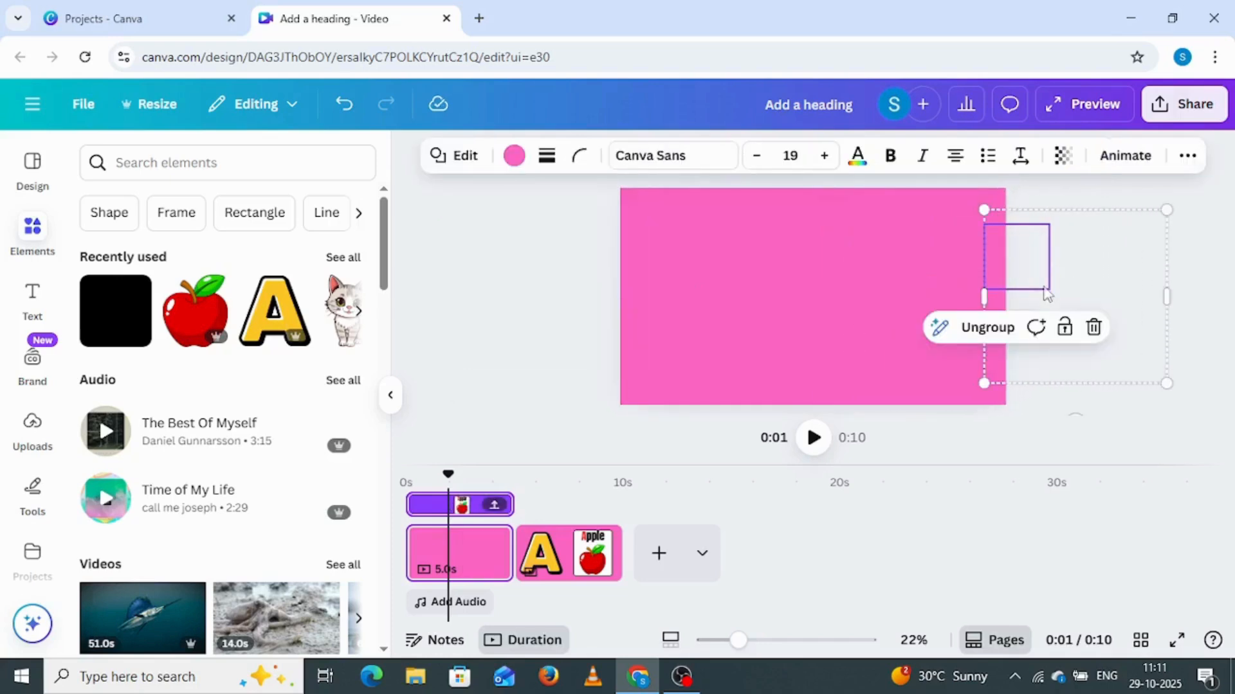
Duplicate the emptied pink first page and place the copy at the end of the timeline, after the A and Apple page
{"action": "left_click", "coordinate": [474, 559]}
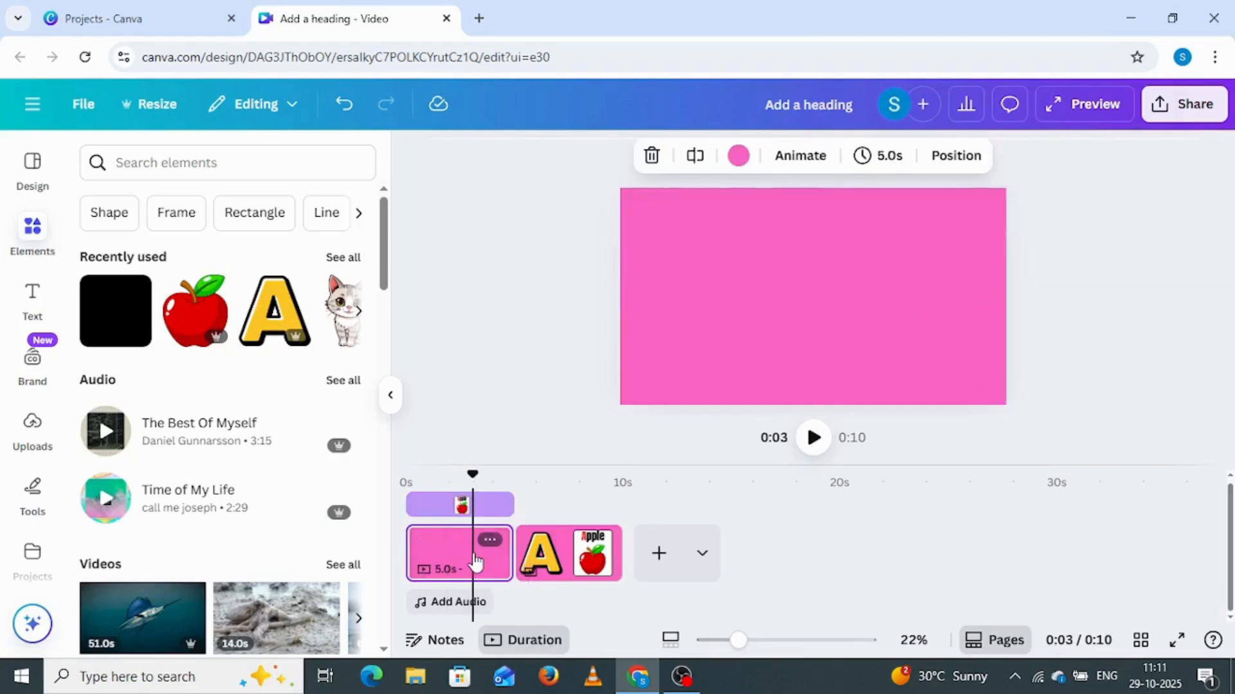
{"action": "key", "text": "ctrl+d"}
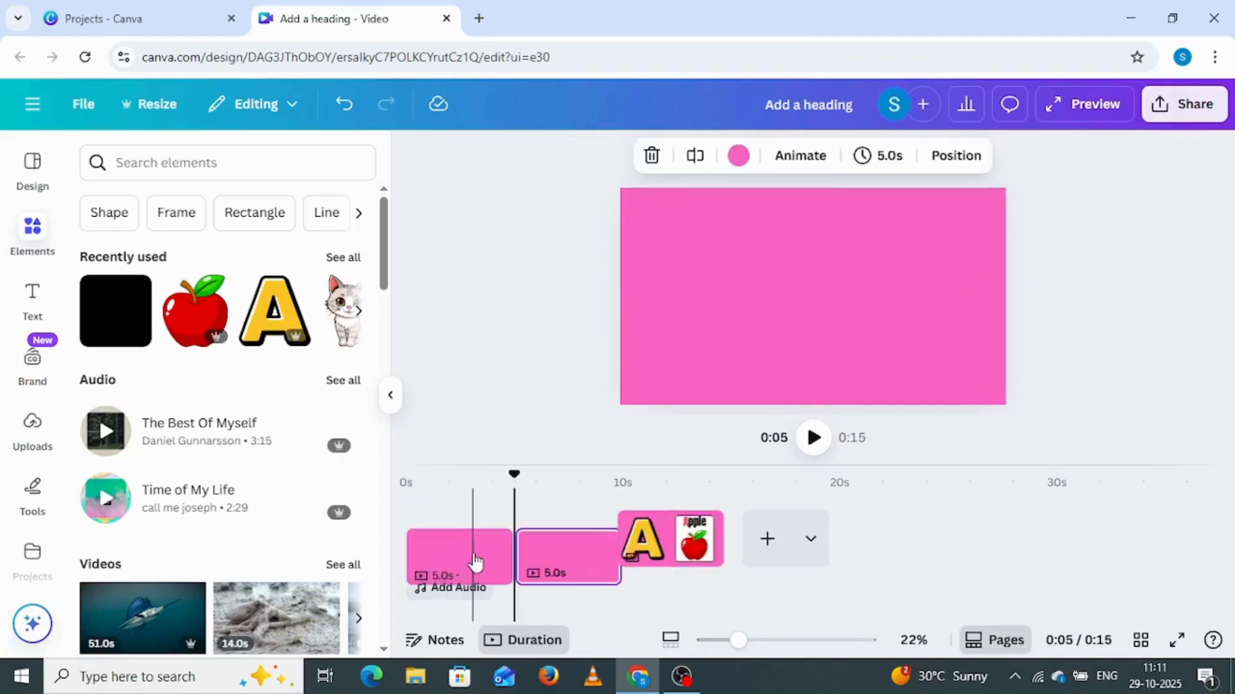
{"action": "left_click_drag", "start_coordinate": [569, 550], "coordinate": [715, 546]}
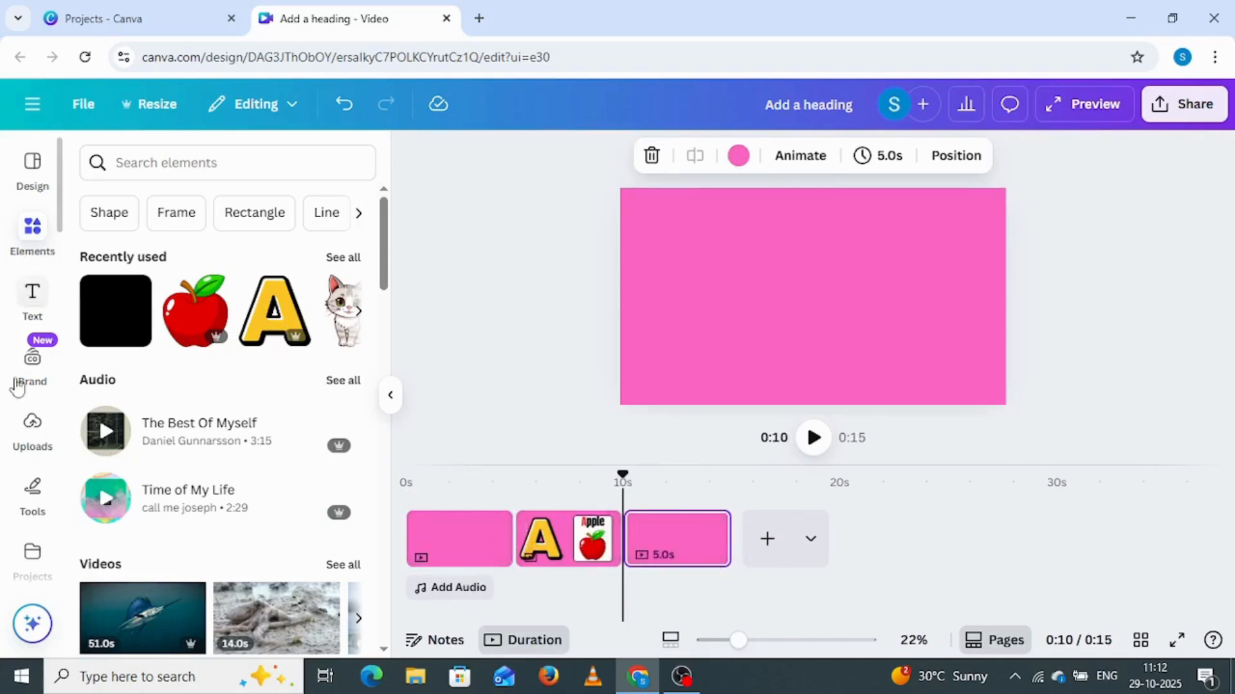
Add a Match & Move transition between the first two pages and apply it between all pages
{"action": "left_click", "coordinate": [512, 554]}
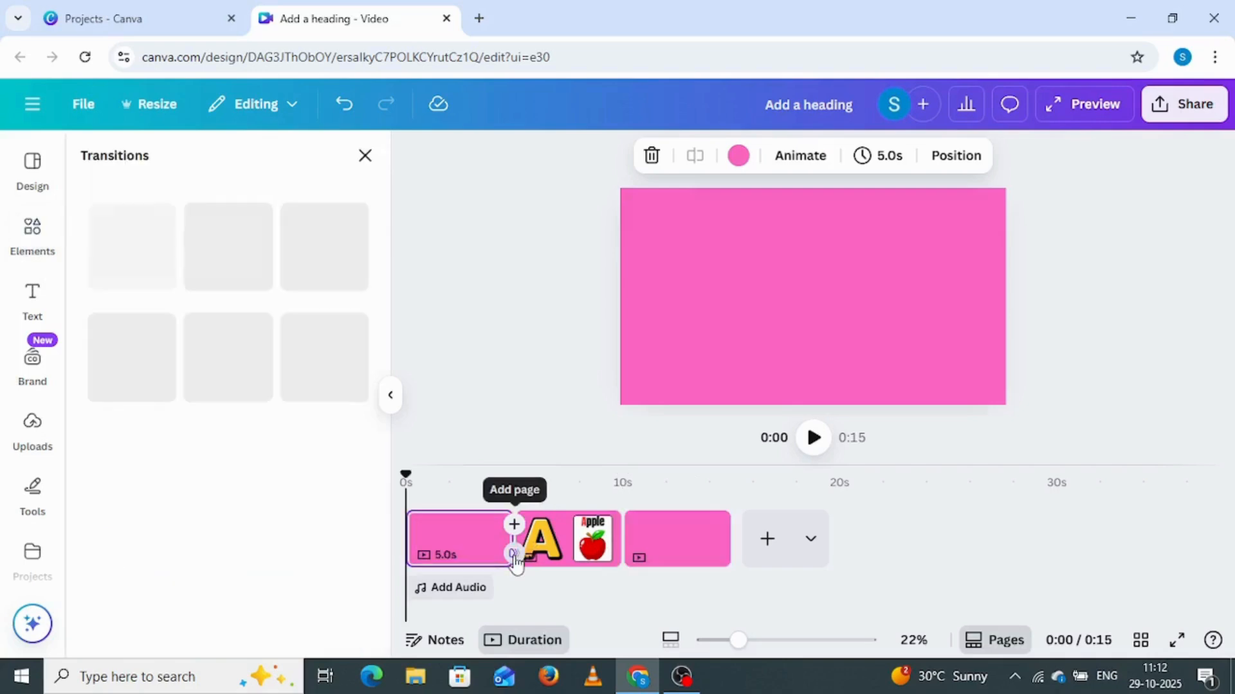
{"action": "left_click", "coordinate": [125, 507]}
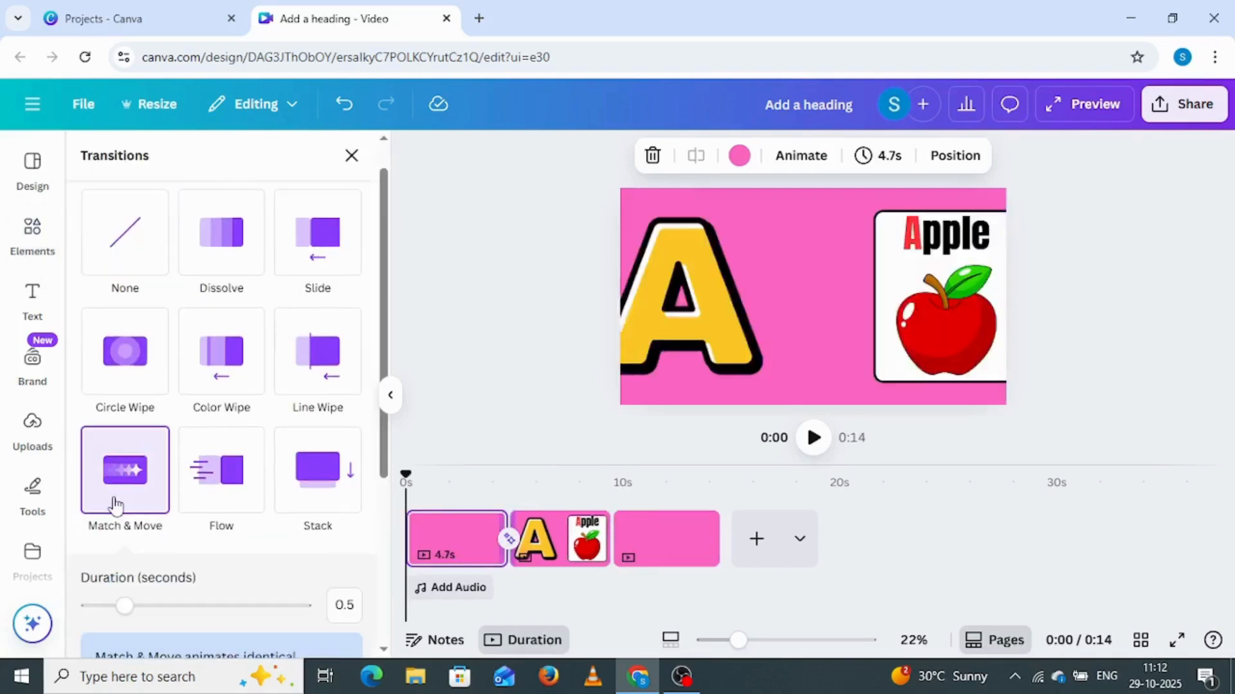
{"action": "scroll", "coordinate": [180, 565], "scroll_direction": "down", "scroll_amount": 5}
{"action": "left_click", "coordinate": [214, 633]}
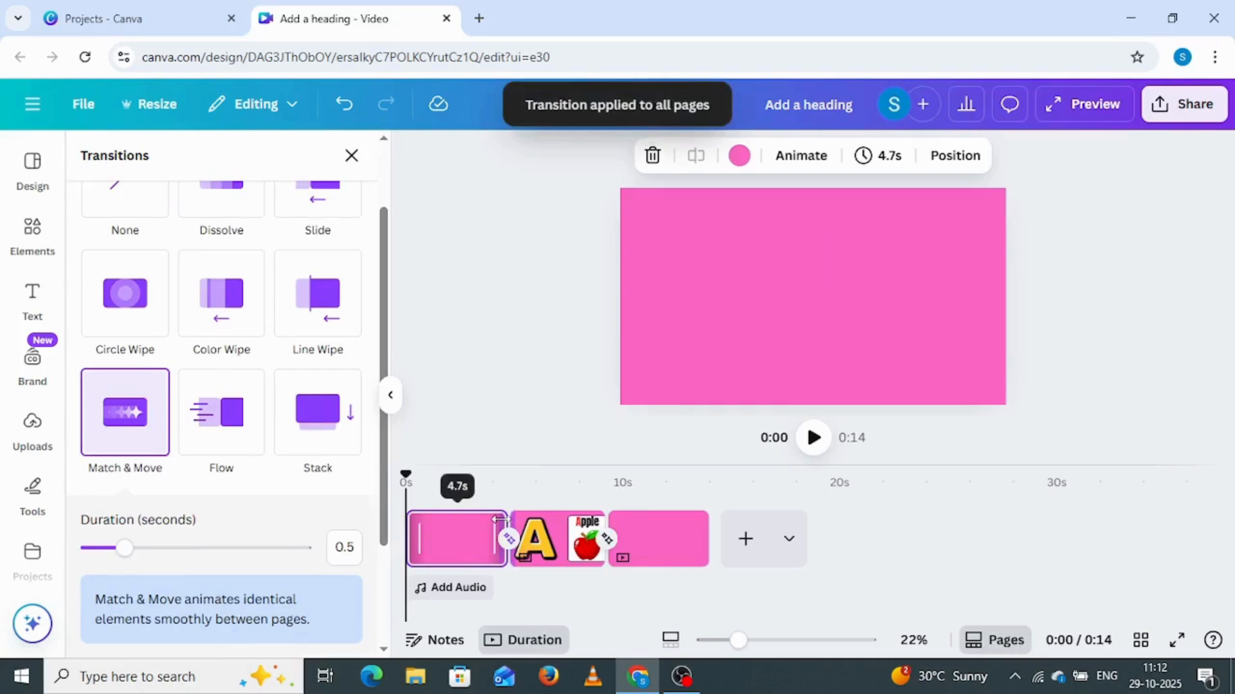
Shorten the first pink page to about 1.3 seconds and the last pink page to about 1.1 seconds
{"action": "left_click_drag", "start_coordinate": [501, 519], "coordinate": [427, 519]}
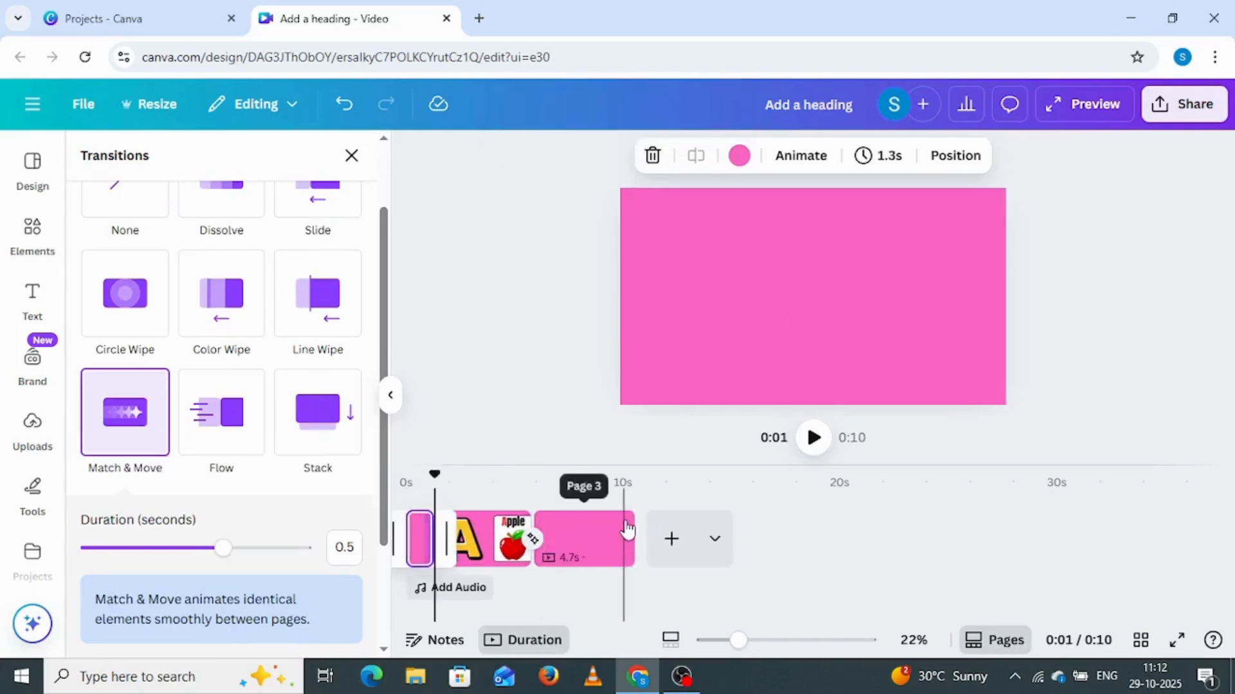
{"action": "left_click_drag", "start_coordinate": [625, 520], "coordinate": [439, 522]}
{"action": "left_click_drag", "start_coordinate": [533, 520], "coordinate": [555, 521]}
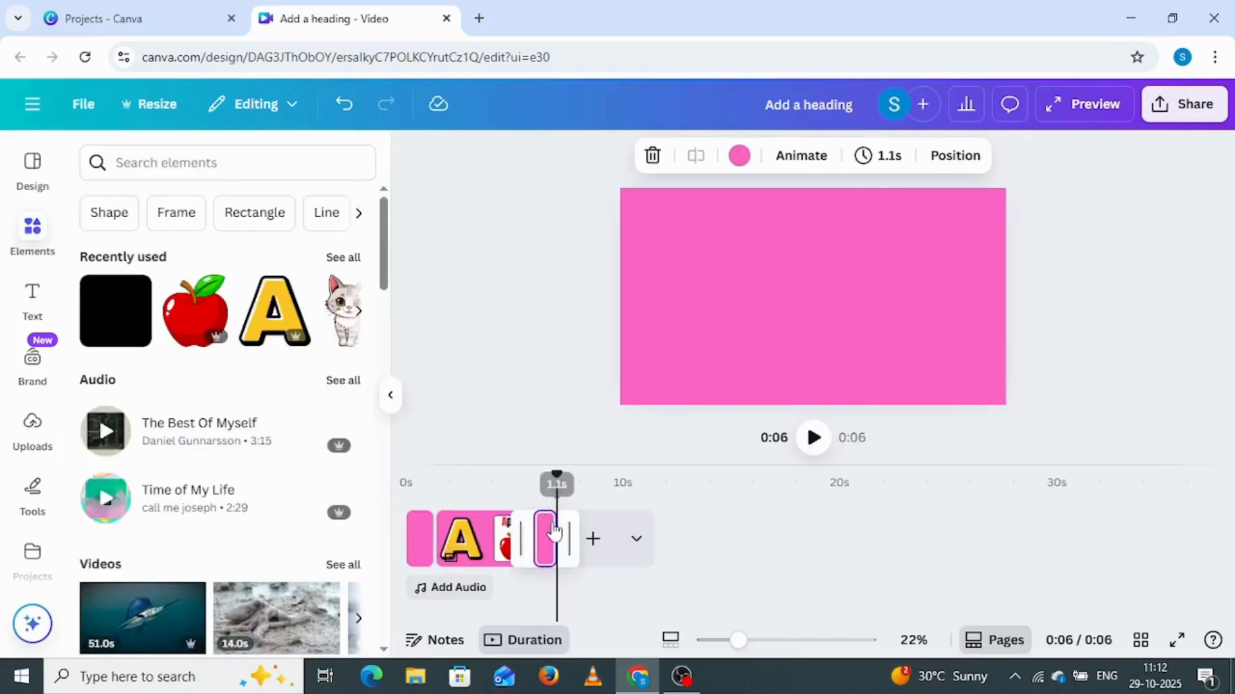
Shorten the middle A and Apple page to about 3.3 seconds and play the video from the first page
{"action": "left_click", "coordinate": [484, 541]}
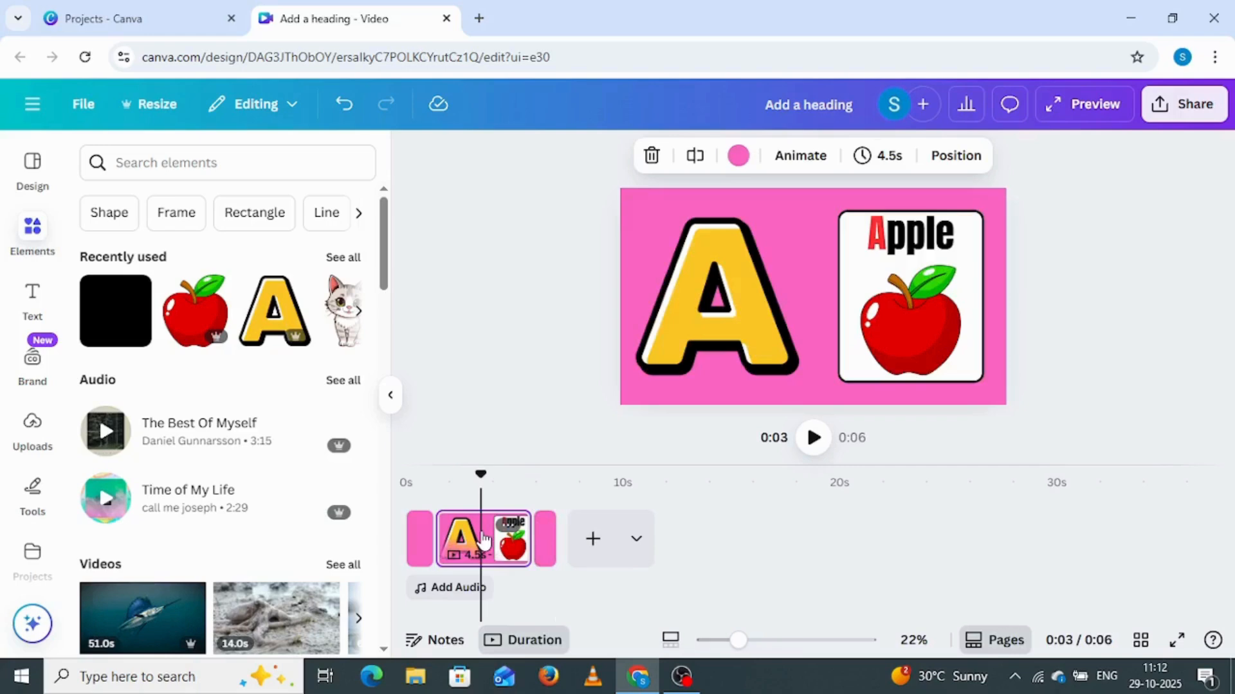
{"action": "left_click_drag", "start_coordinate": [531, 514], "coordinate": [504, 514]}
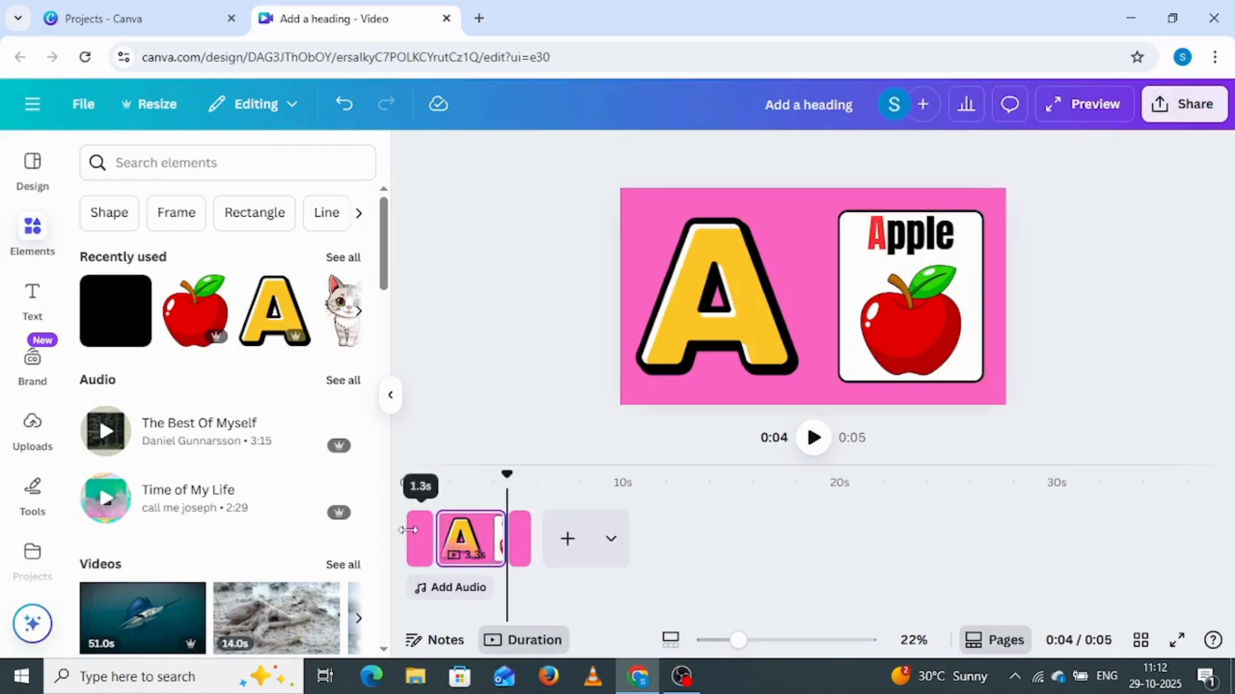
{"action": "left_click", "coordinate": [411, 539]}
{"action": "left_click", "coordinate": [813, 439]}
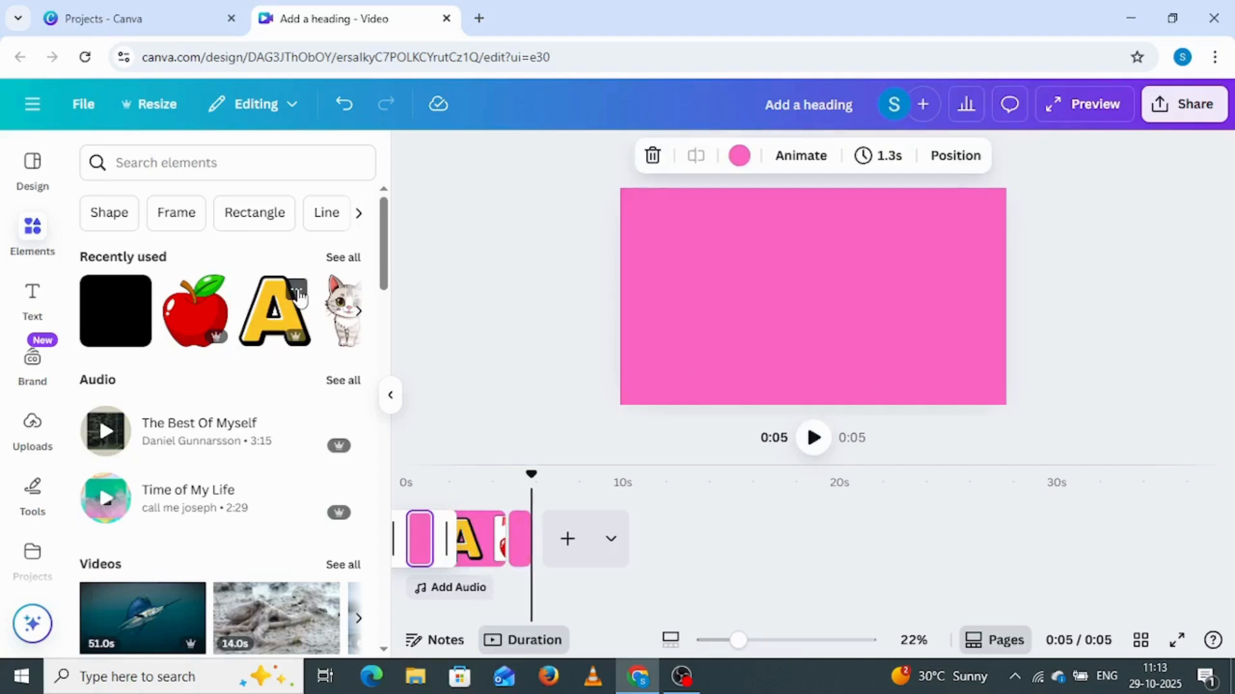
Show more elements like the yellow letter A graphic and browse the recommended letters in the same style
{"action": "left_click", "coordinate": [296, 290]}
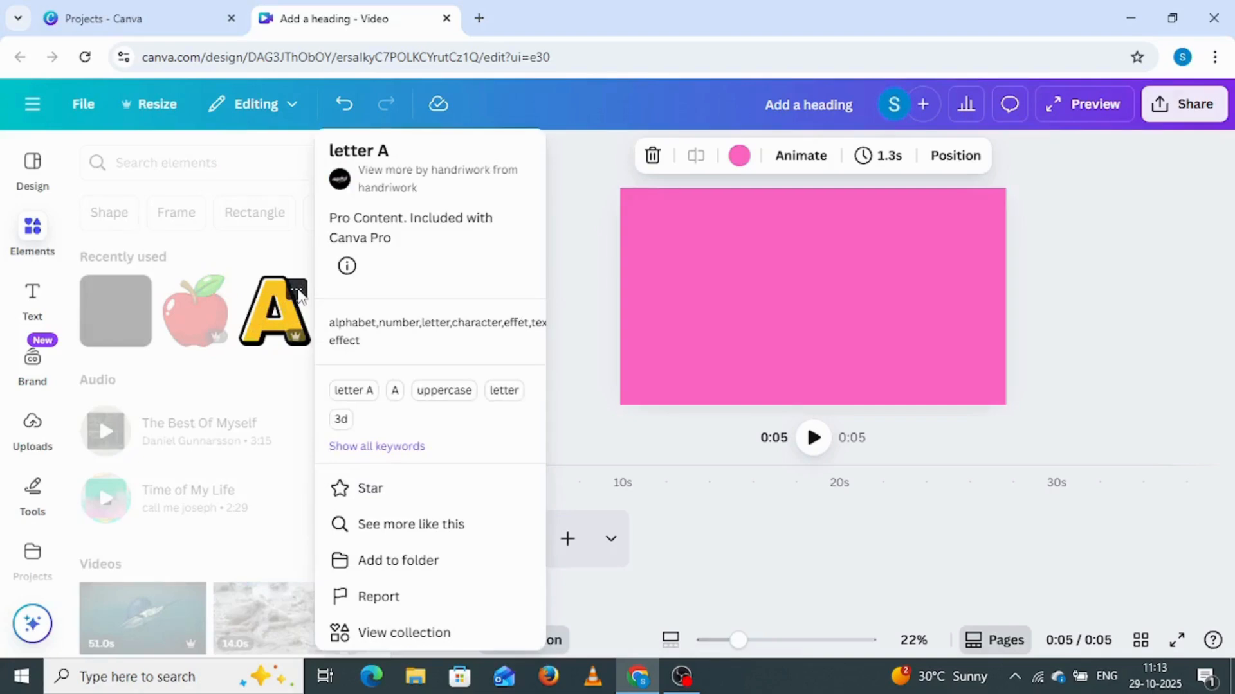
{"action": "left_click", "coordinate": [412, 536]}
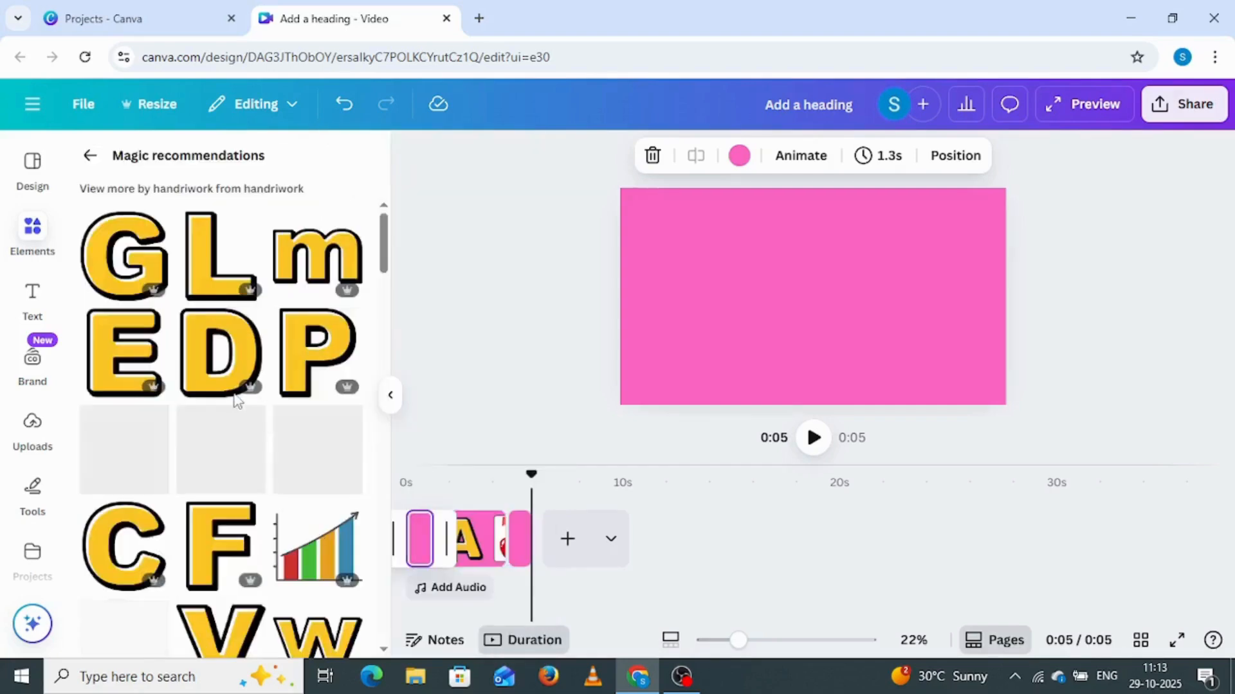
{"action": "scroll", "coordinate": [234, 400], "scroll_direction": "down", "scroll_amount": 10}
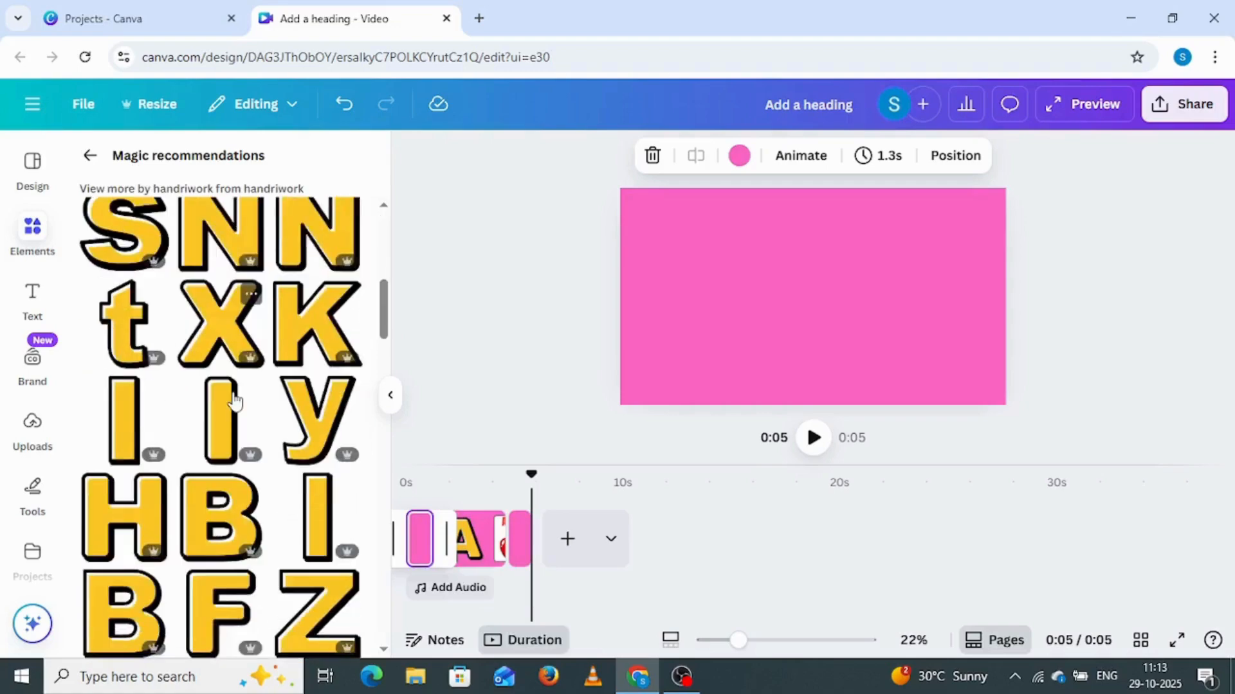
{"action": "scroll", "coordinate": [235, 400], "scroll_direction": "down", "scroll_amount": 15}
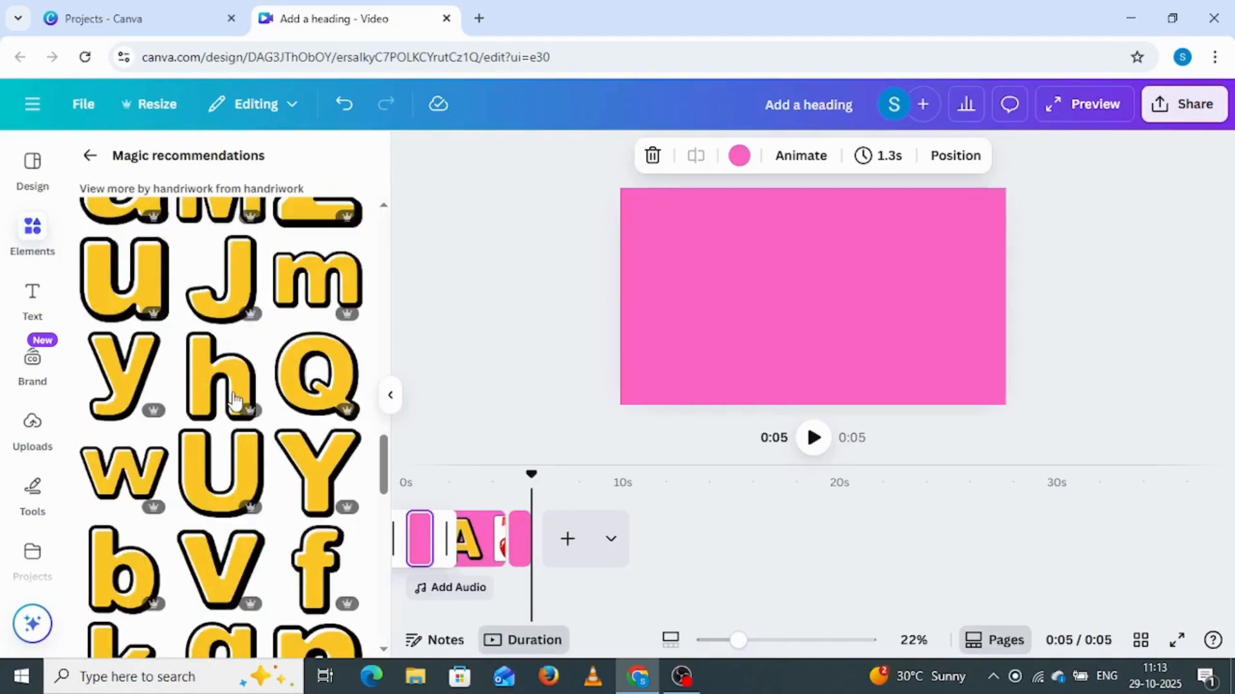
{"action": "scroll", "coordinate": [235, 400], "scroll_direction": "up", "scroll_amount": 20}
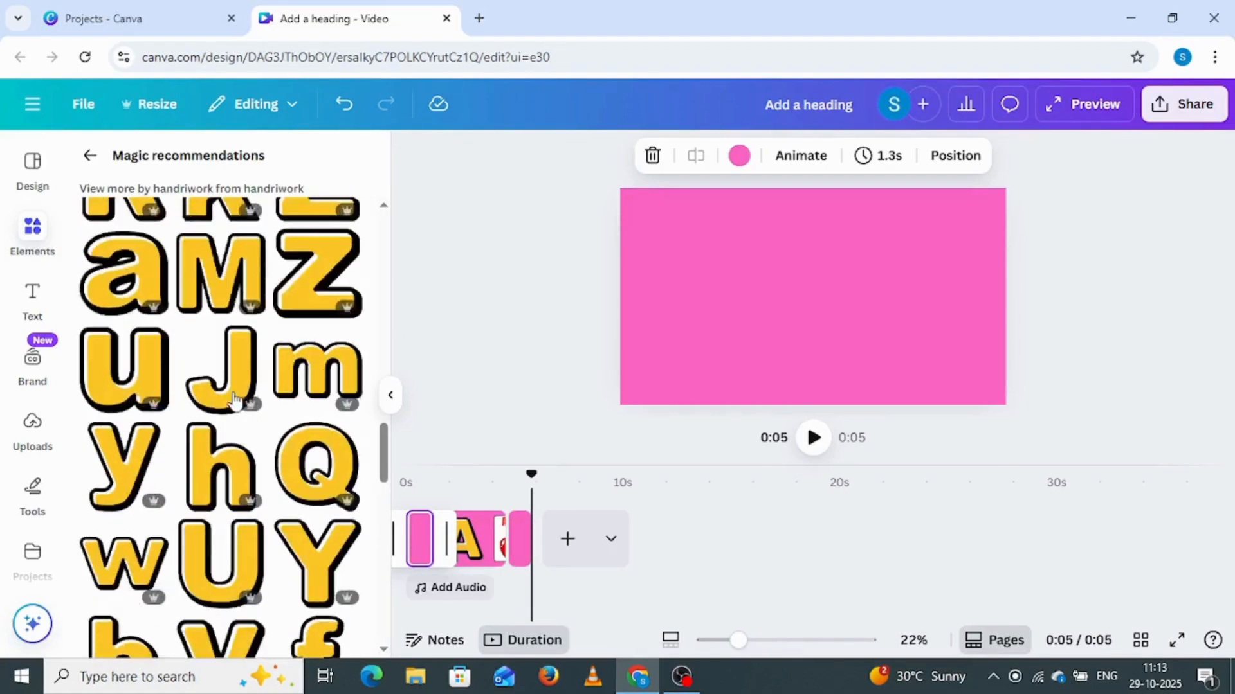